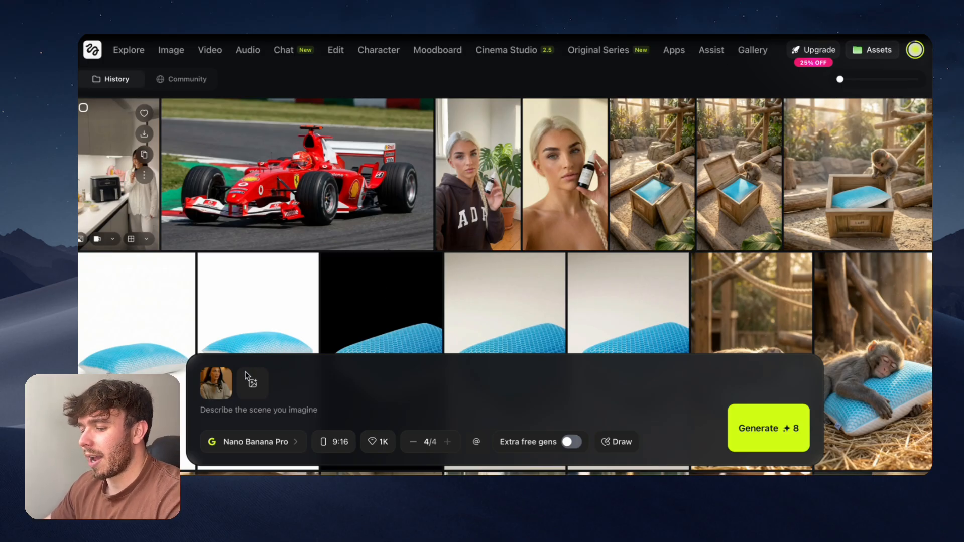
- Generate a single image from the podcast woman reference with the prompt "make her have blonde hair"
left_click(219, 387)
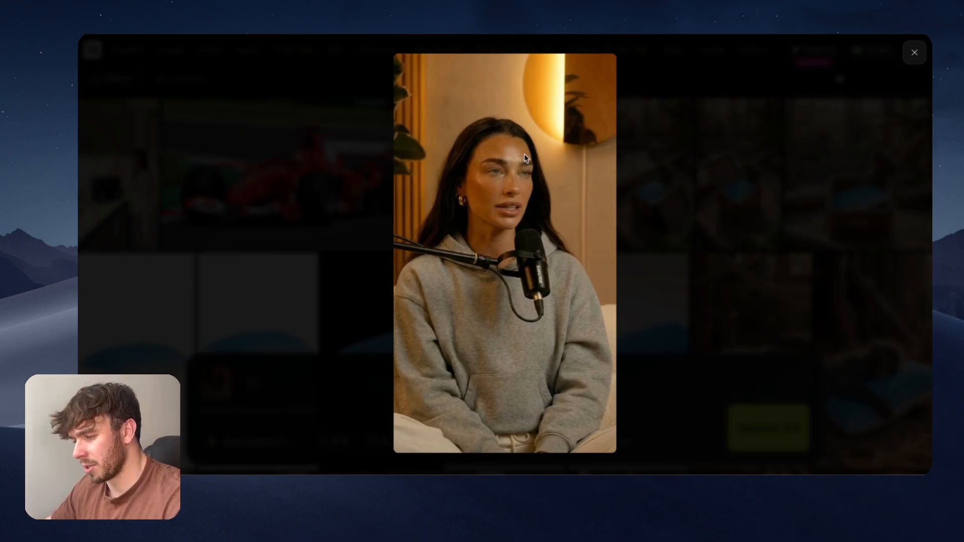
key("Escape")
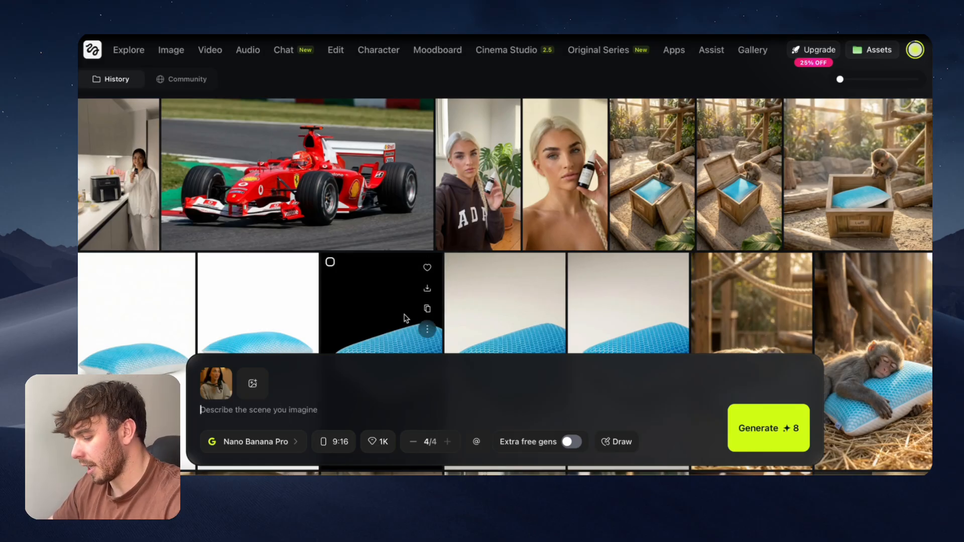
type("make her have blonde")
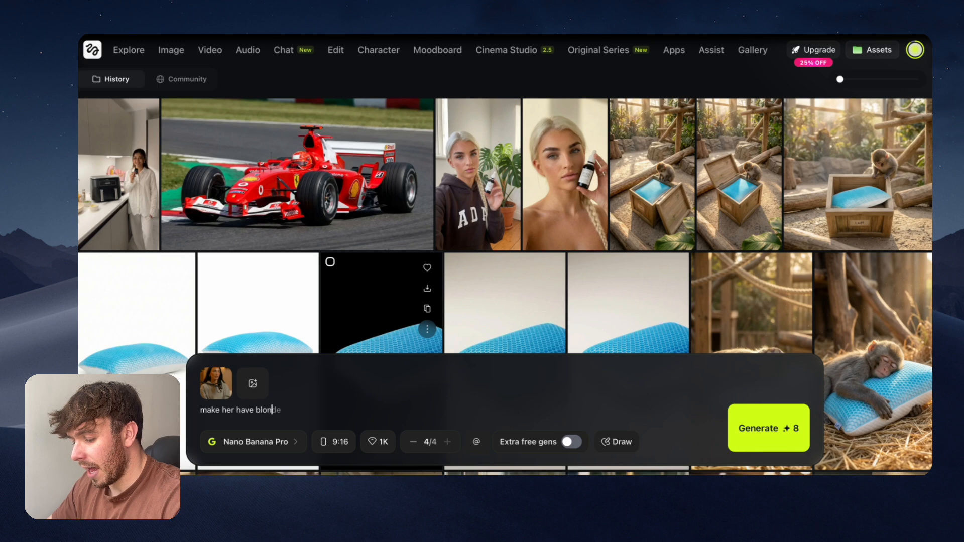
type(" hair")
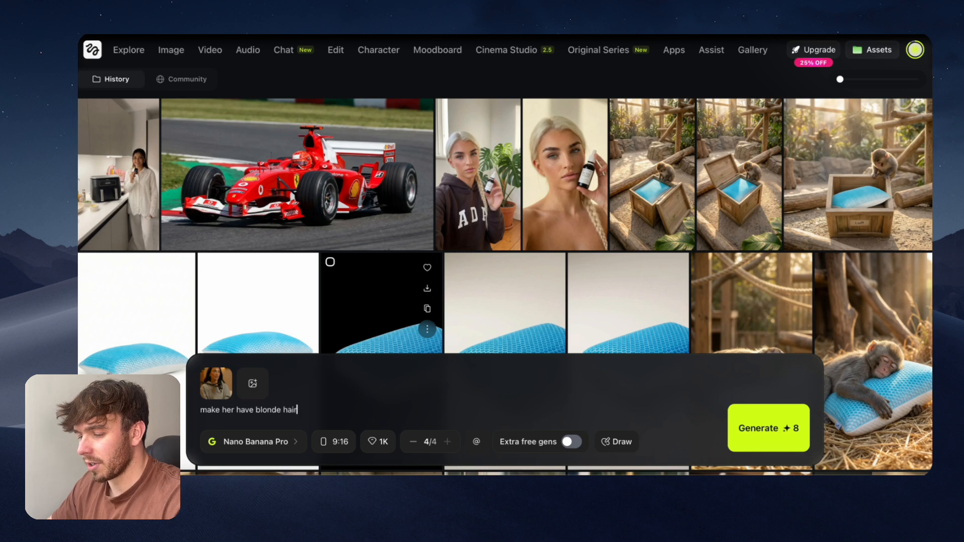
left_click(414, 442)
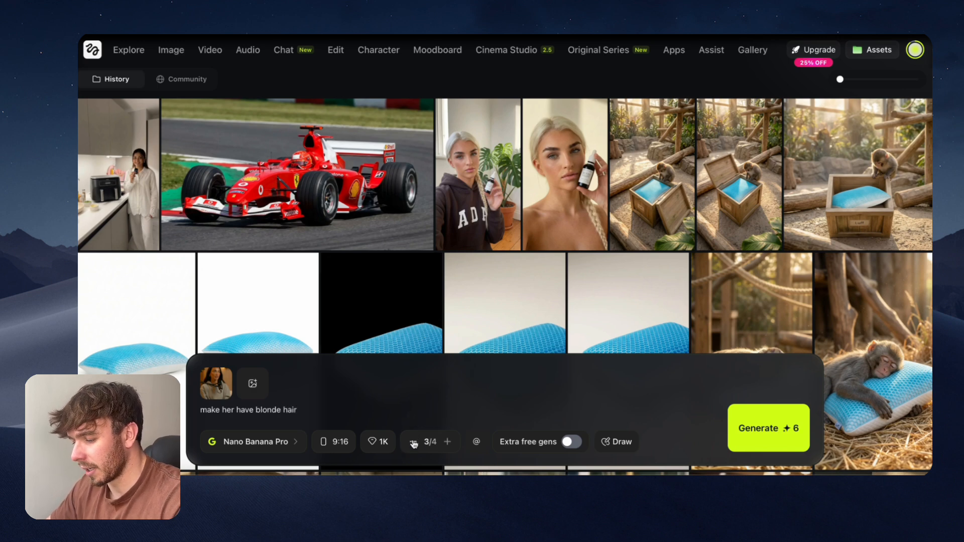
left_click(753, 424)
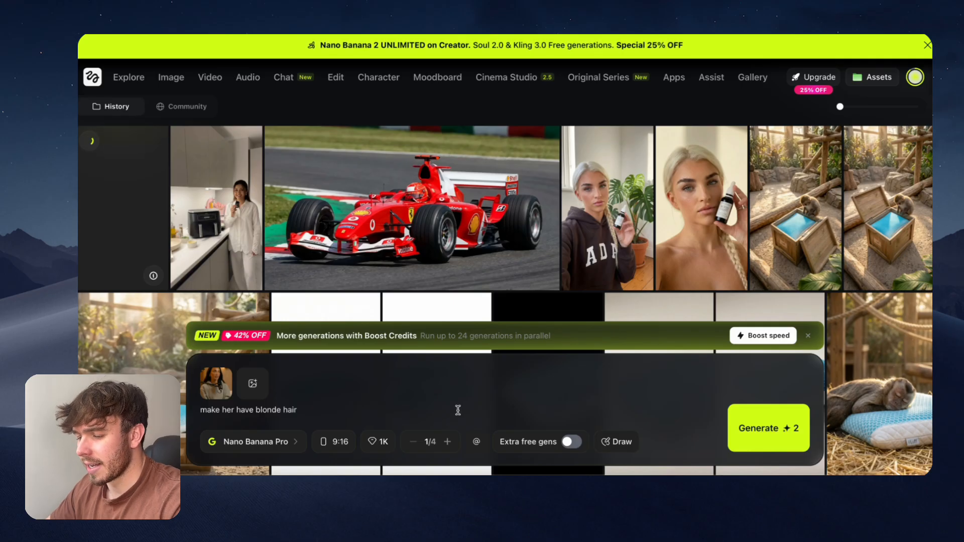
- Review the available image models and the aspect ratio options for the generation
left_click(292, 444)
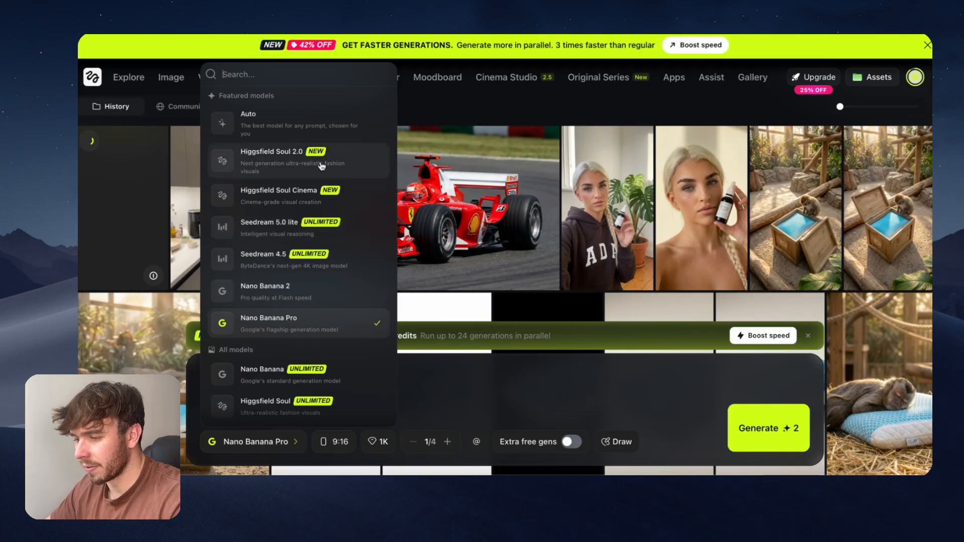
left_click(436, 396)
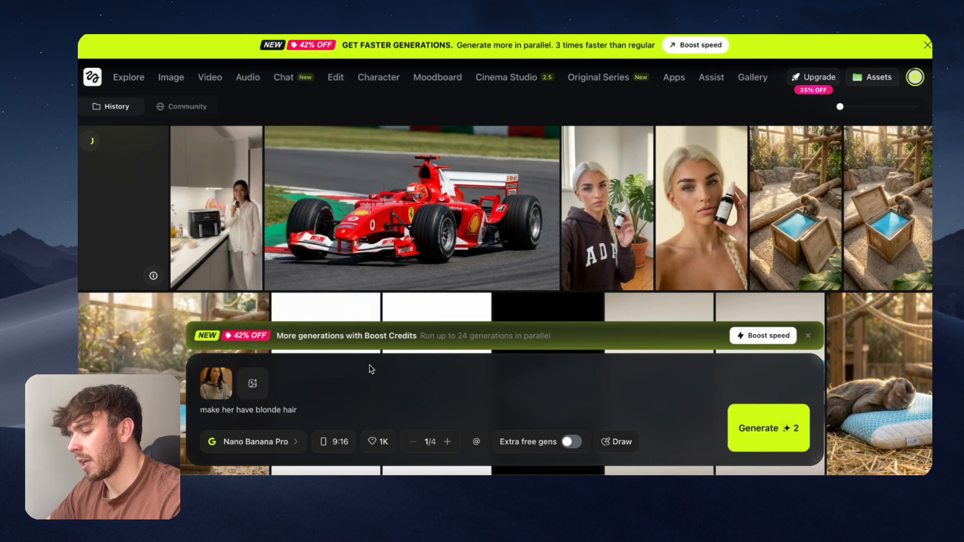
mouse_move(216, 387)
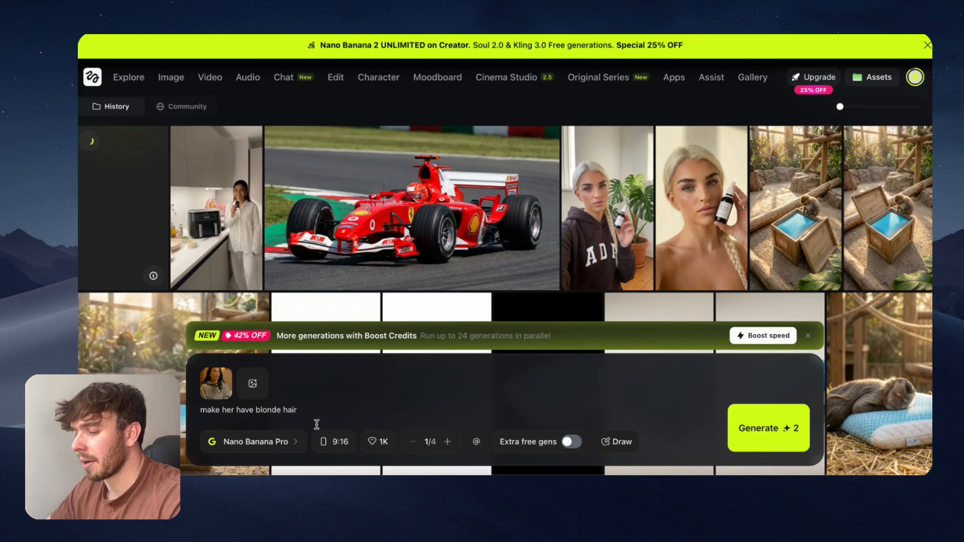
left_click(292, 451)
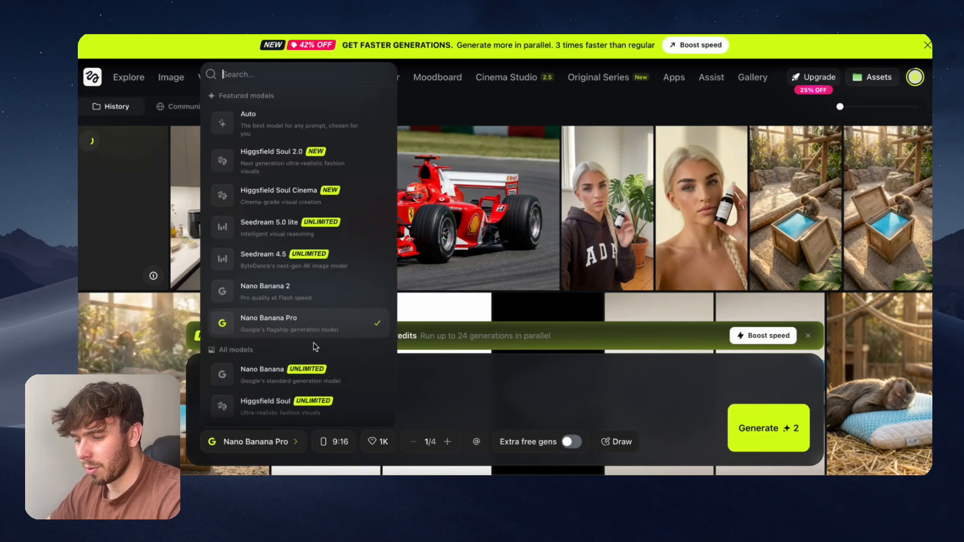
scroll(313, 343, "down", 1)
left_click(433, 375)
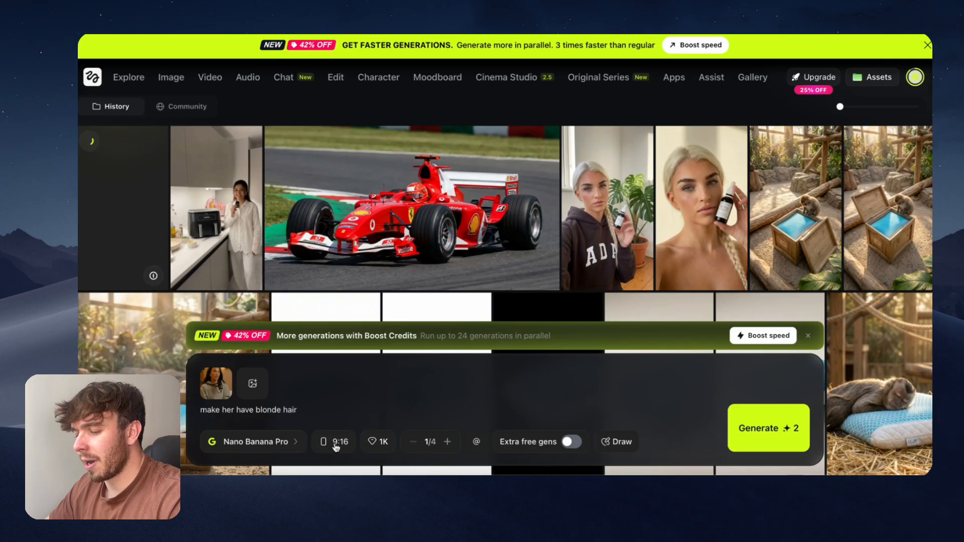
left_click(330, 452)
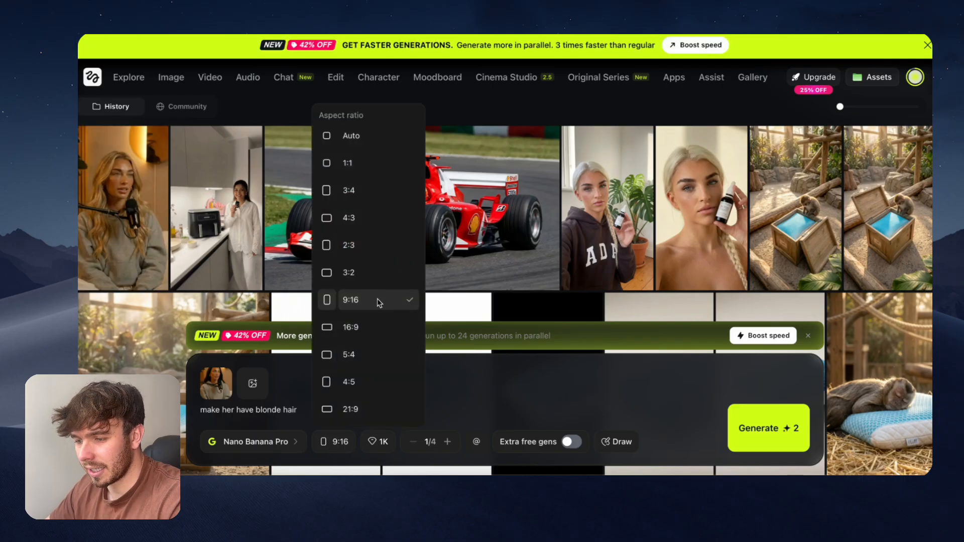
left_click(471, 373)
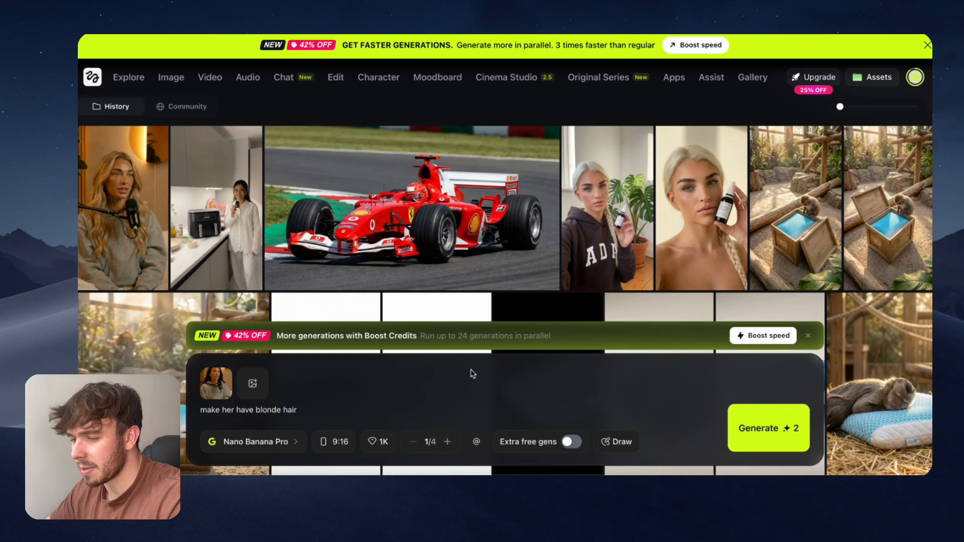
- Inspect the generated blonde-hair image and the original podcast reference image at full size
left_click(126, 211)
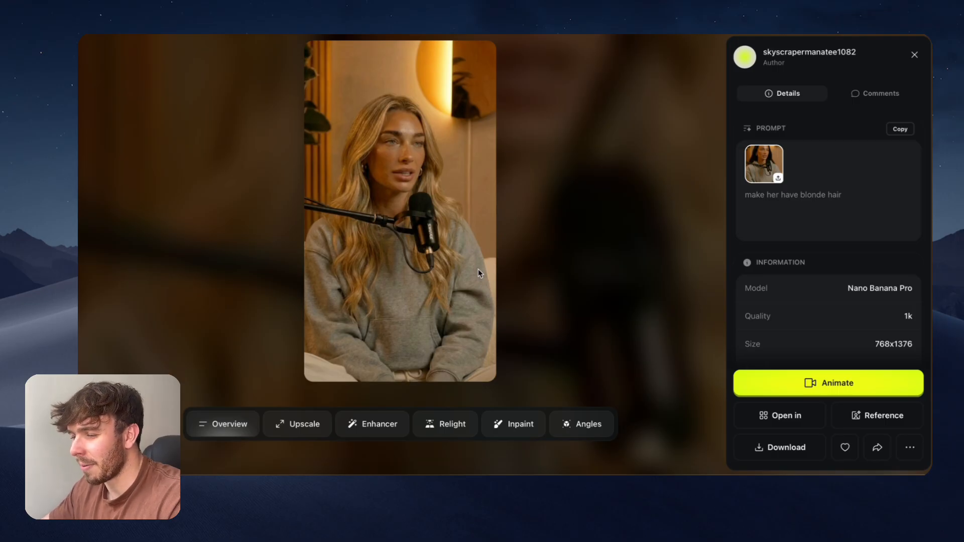
key("Escape")
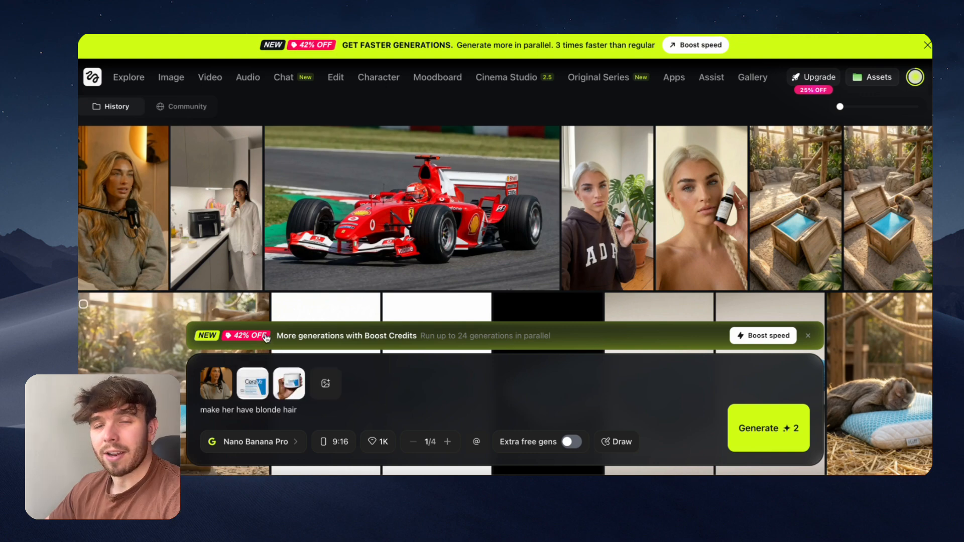
left_click(216, 383)
left_click(511, 213)
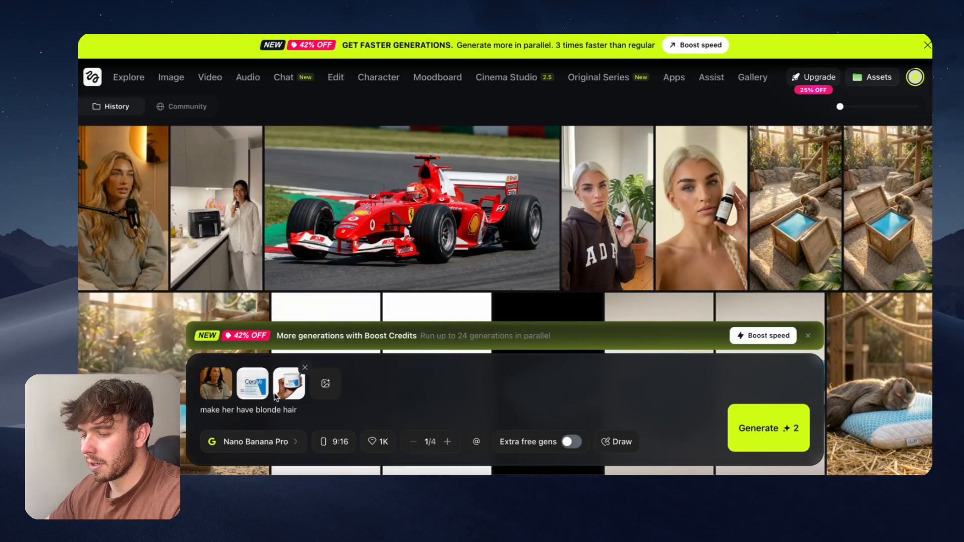
- Examine the two attached CeraVe reference images, the label close-up and the hand-held jar, at full size
mouse_move(261, 389)
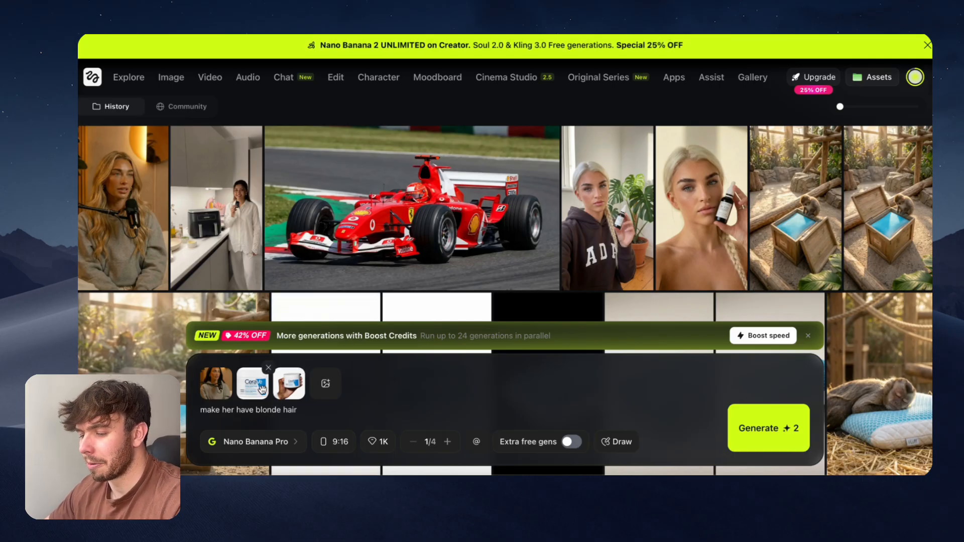
left_click(261, 389)
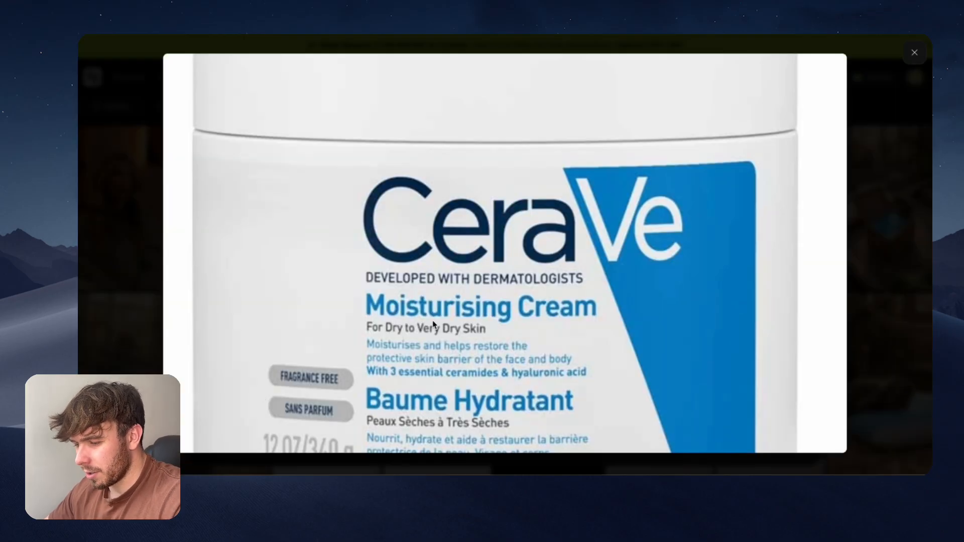
left_click(434, 324)
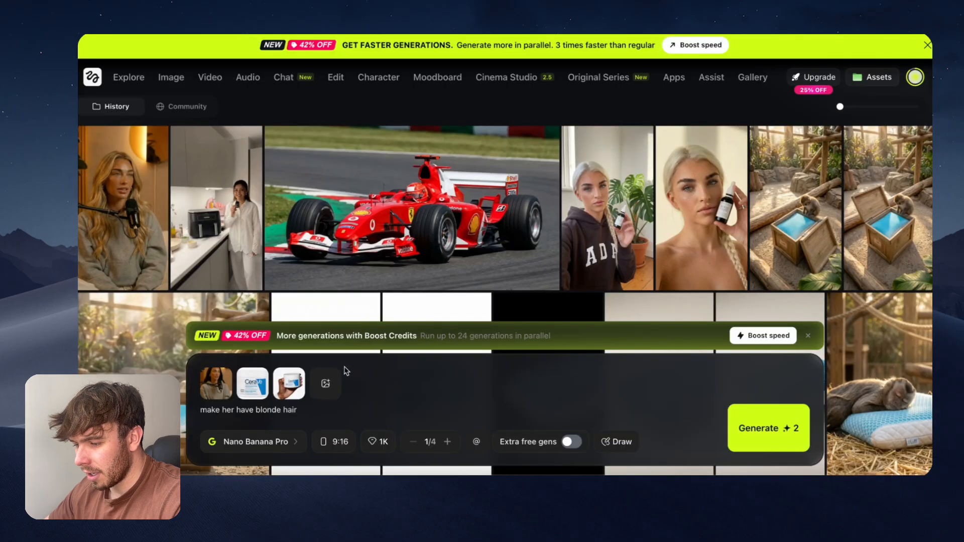
mouse_move(289, 384)
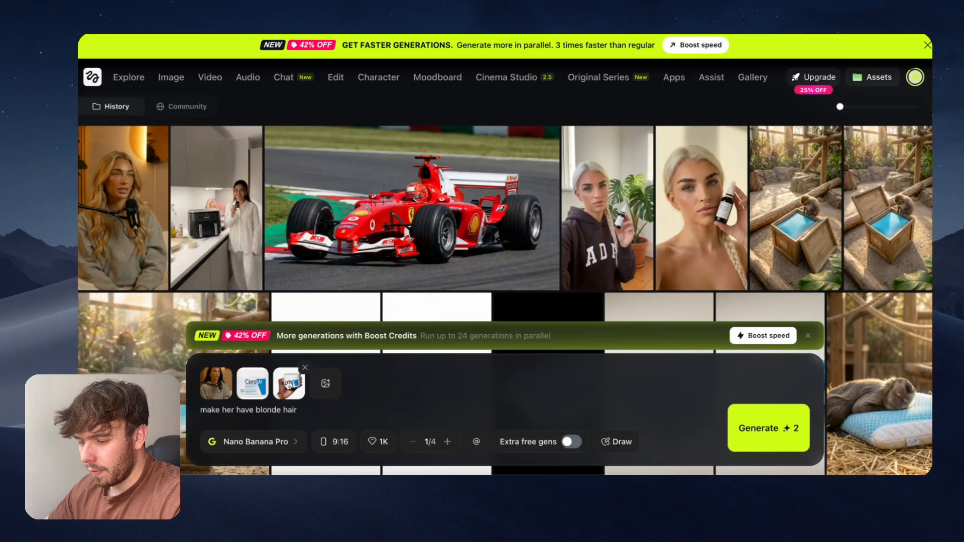
left_click(256, 385)
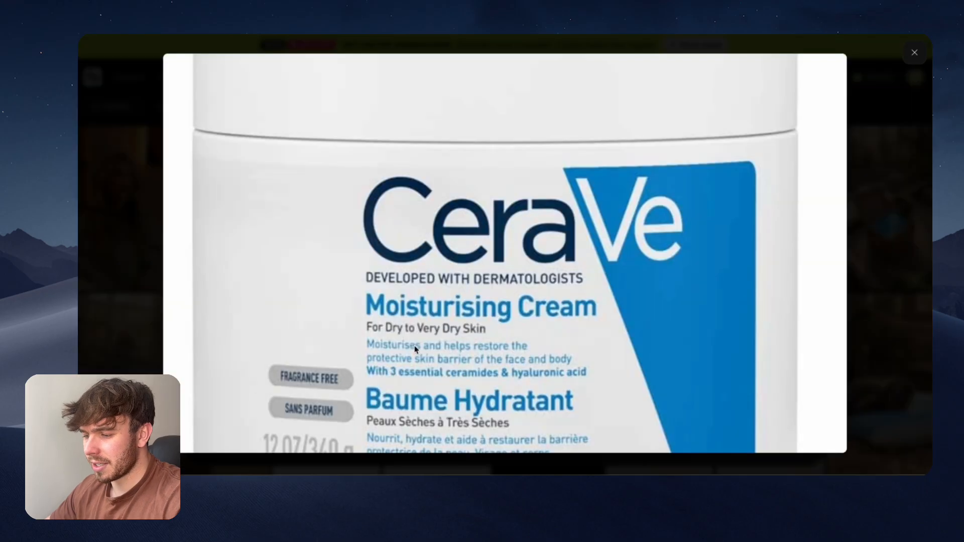
left_click(519, 241)
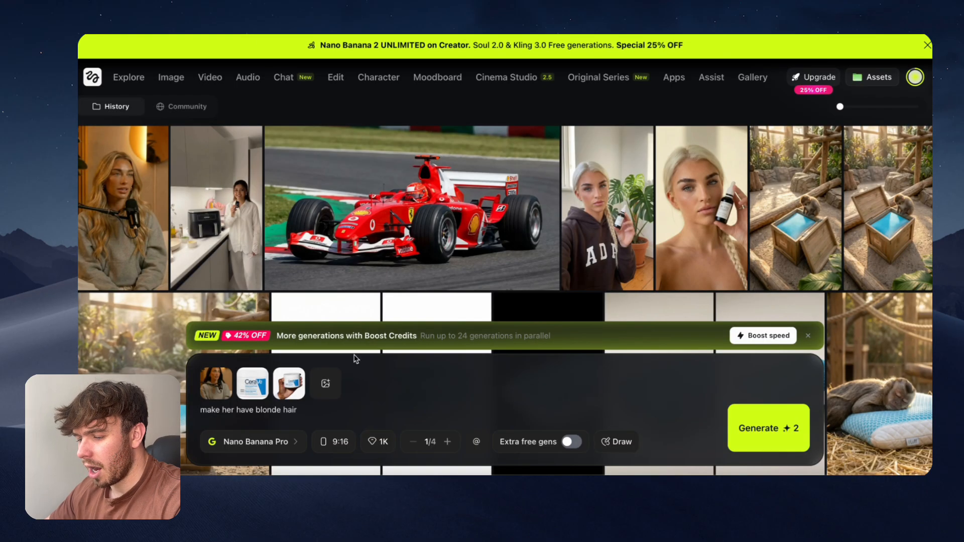
left_click(289, 384)
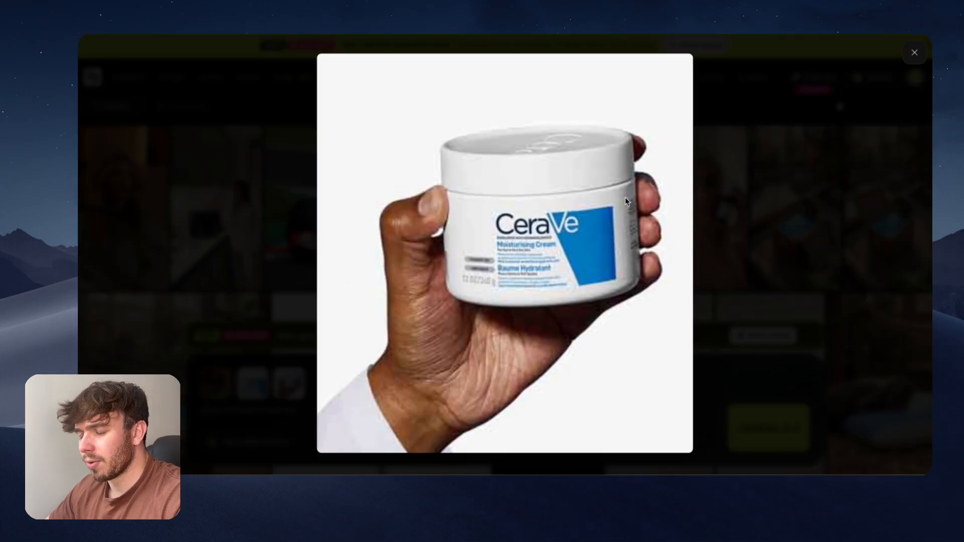
left_click(701, 288)
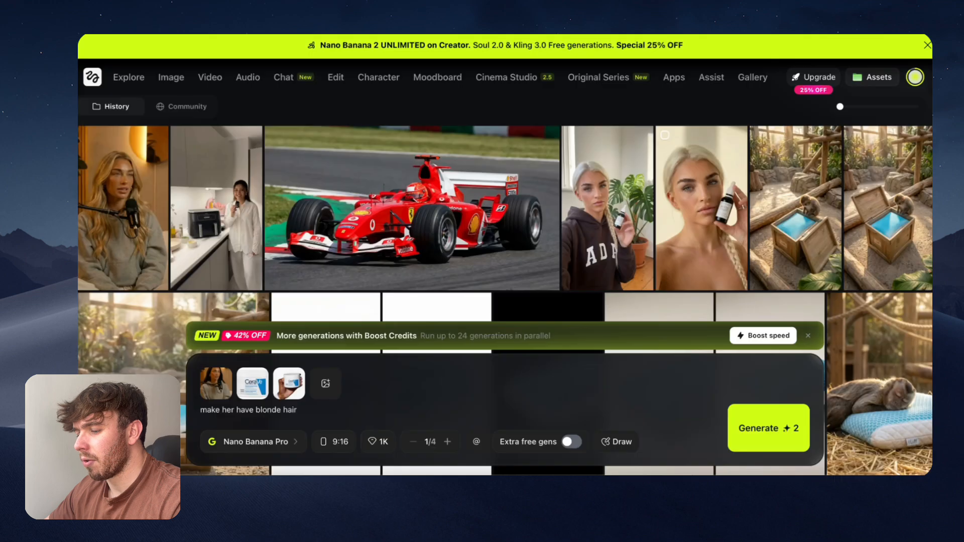
left_click(253, 392)
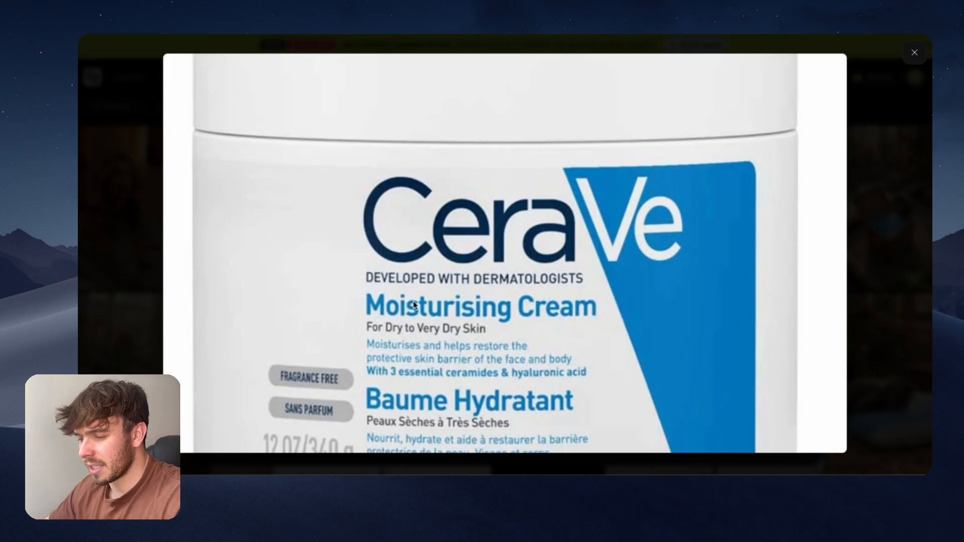
key("Escape")
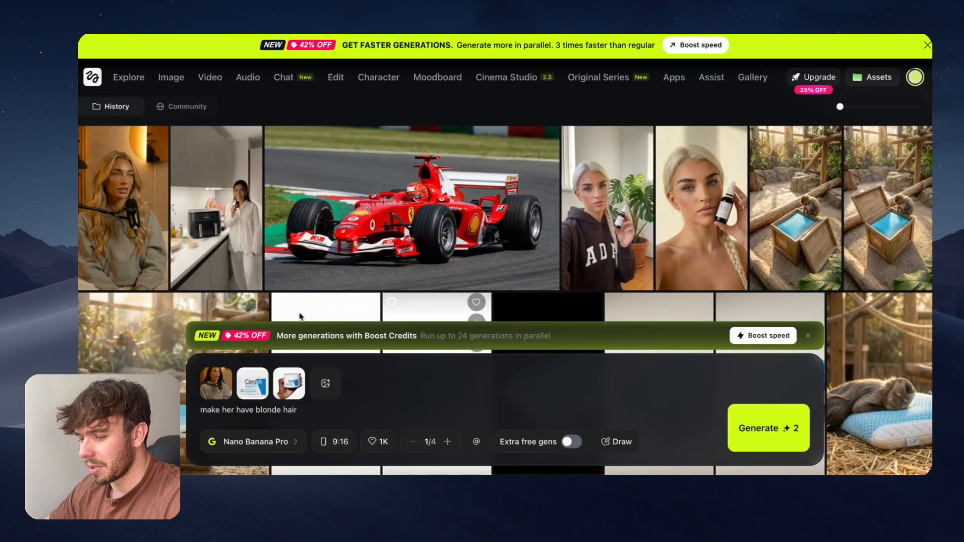
- Replace the prompt with "Using Image 1 as reference", inserting Image 1 as a reference mention
left_click_drag(311, 413, 185, 410)
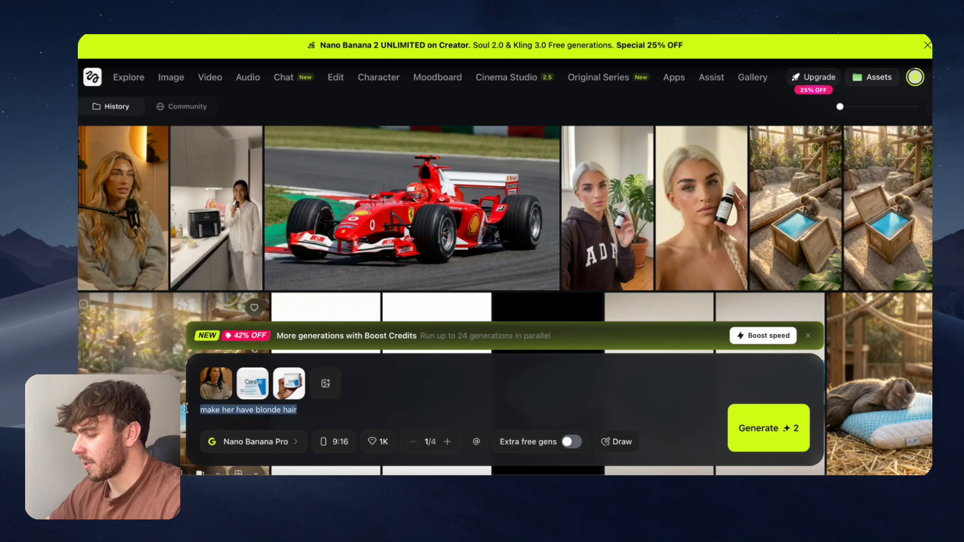
key("BackSpace")
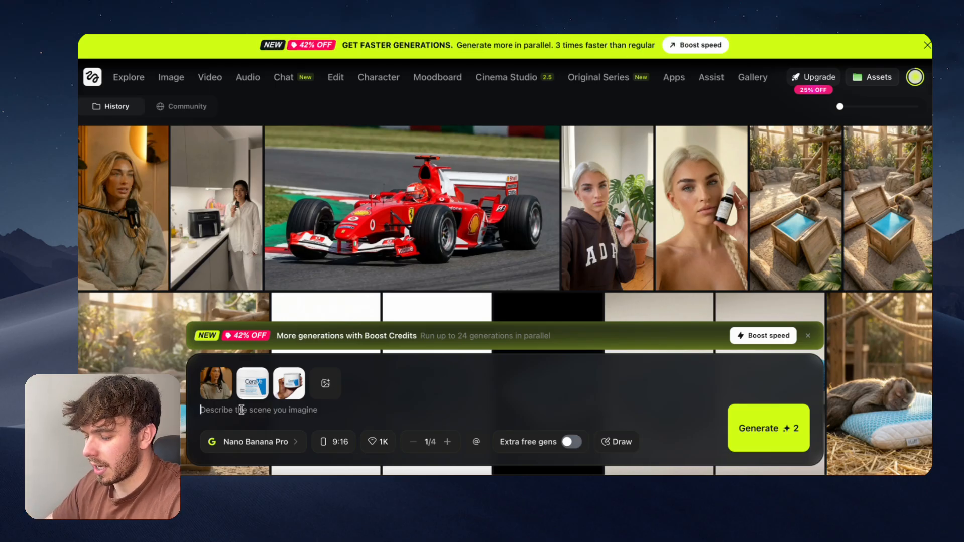
type("Using @")
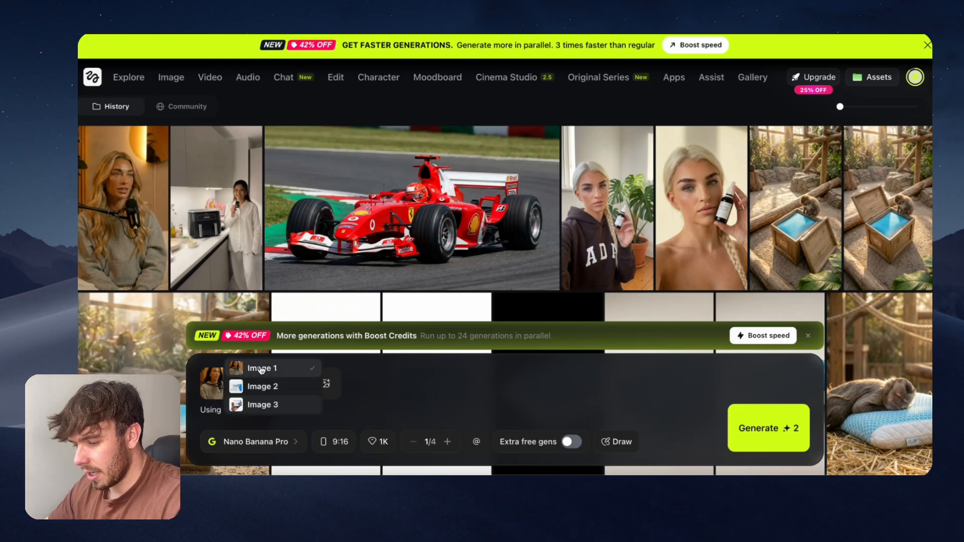
left_click(253, 369)
type("as reference")
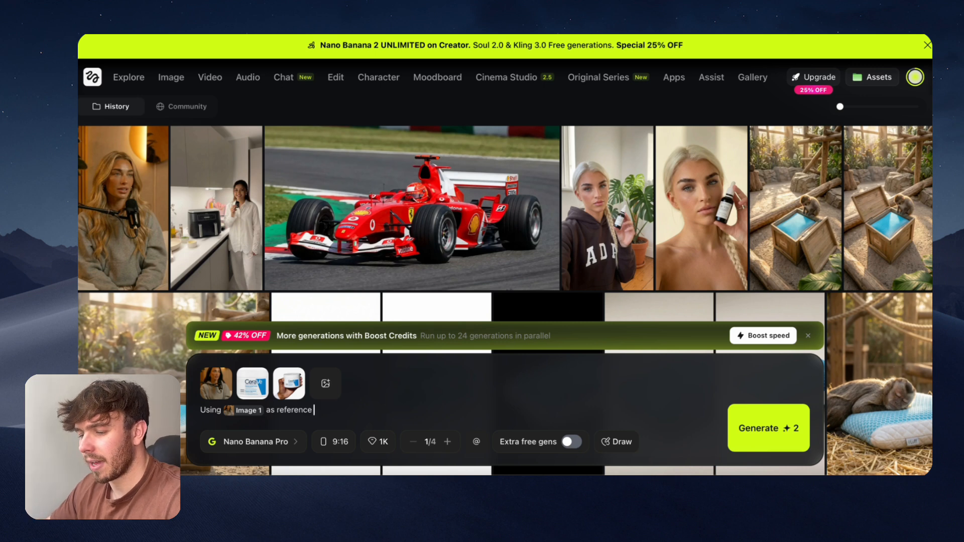
type("@")
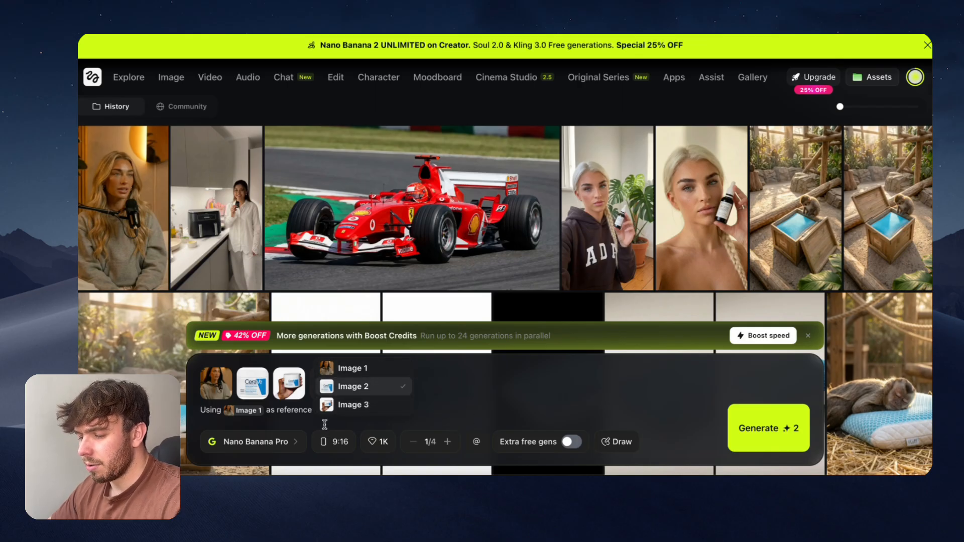
key("BackSpace")
type("@")
key("BackSpace")
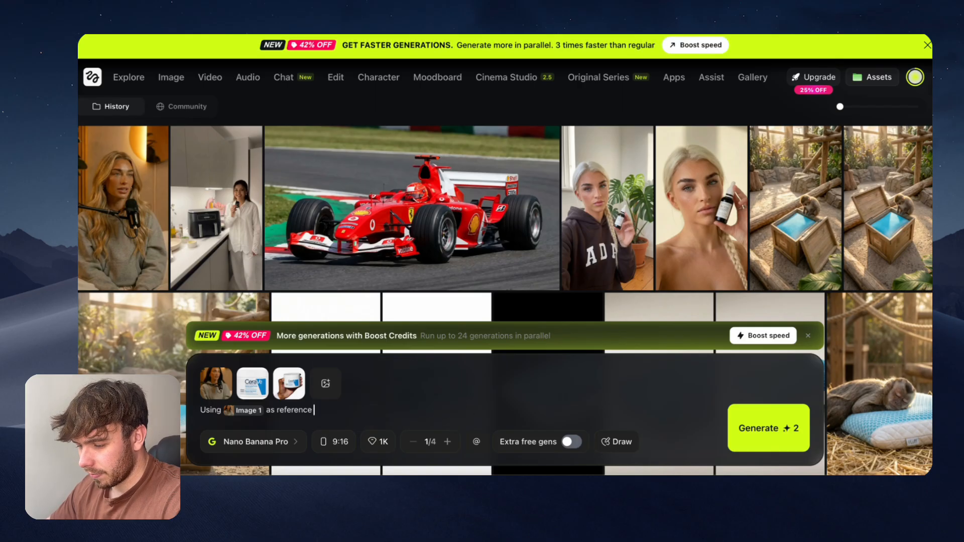
- Continue the prompt with "make the character hold the Cerave product in her hands"
type("make the character hold ")
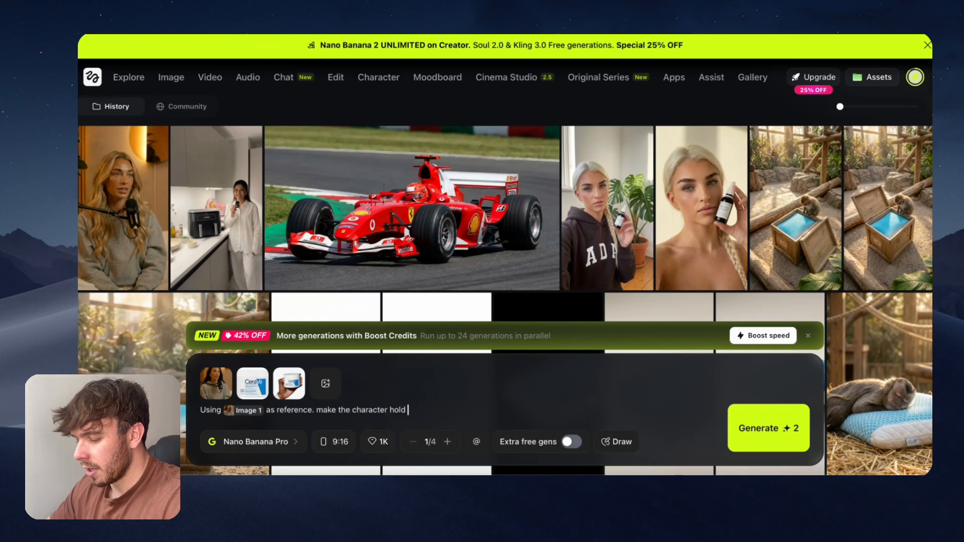
type("th eCer")
key("BackSpace")
key("BackSpace")
key("BackSpace")
key("BackSpace")
key("BackSpace")
type("e ")
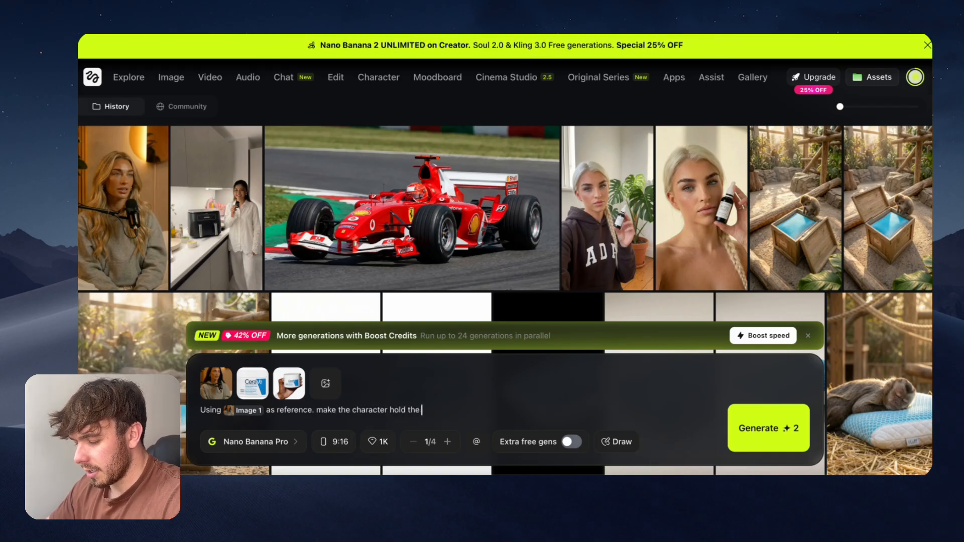
type("Cerave product ")
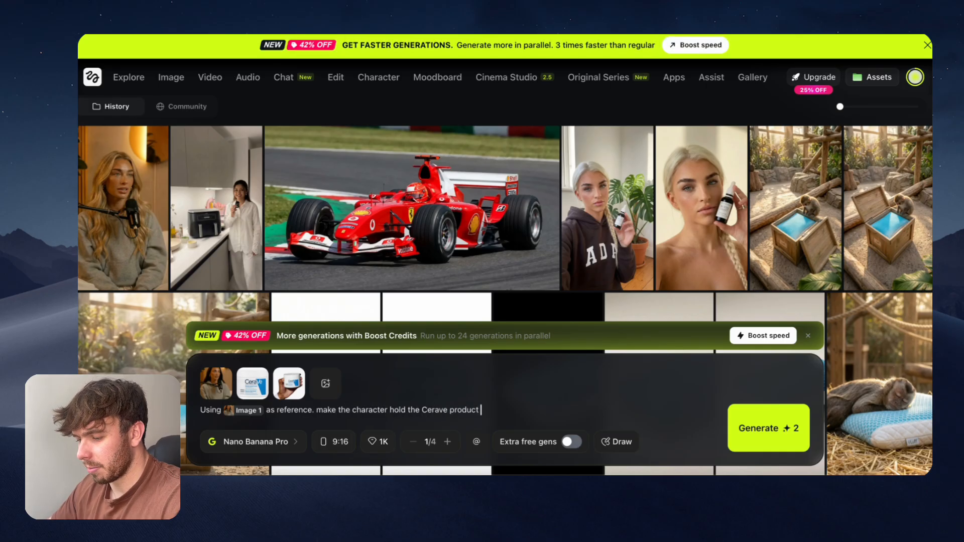
type("in her hands")
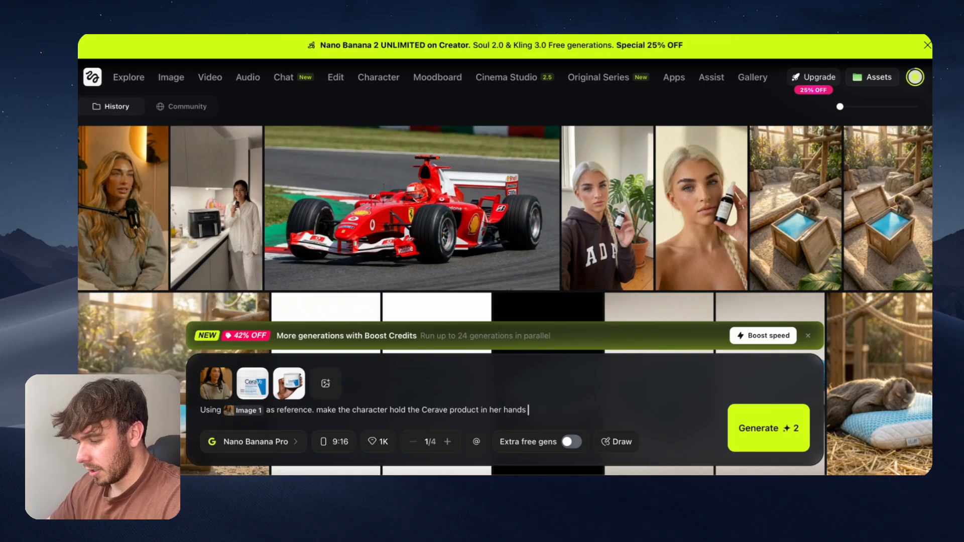
- Add Image 2 and Image 3 as reference mentions, joined by "and", in parentheses after the product phrase
type("(@")
key("Down")
key("Return")
type("and")
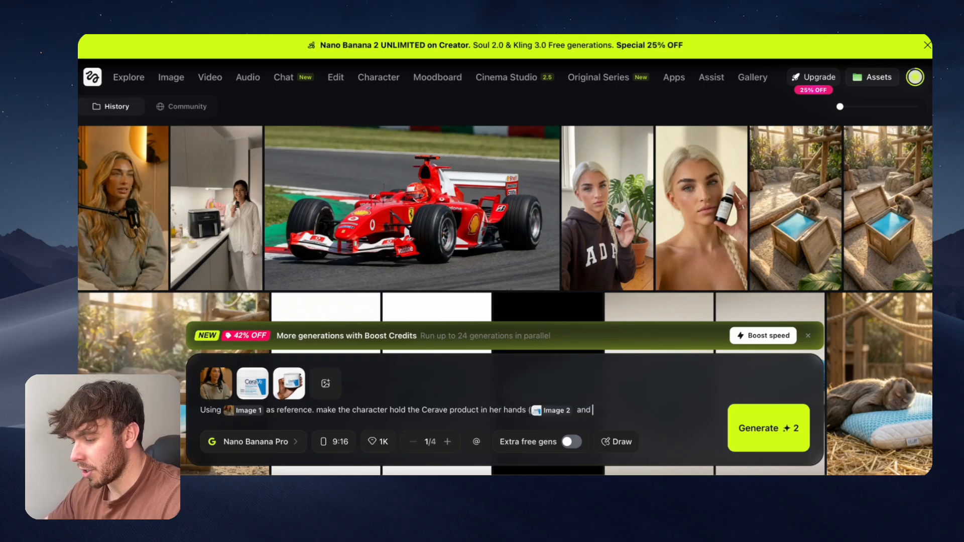
type(" @")
left_click(633, 391)
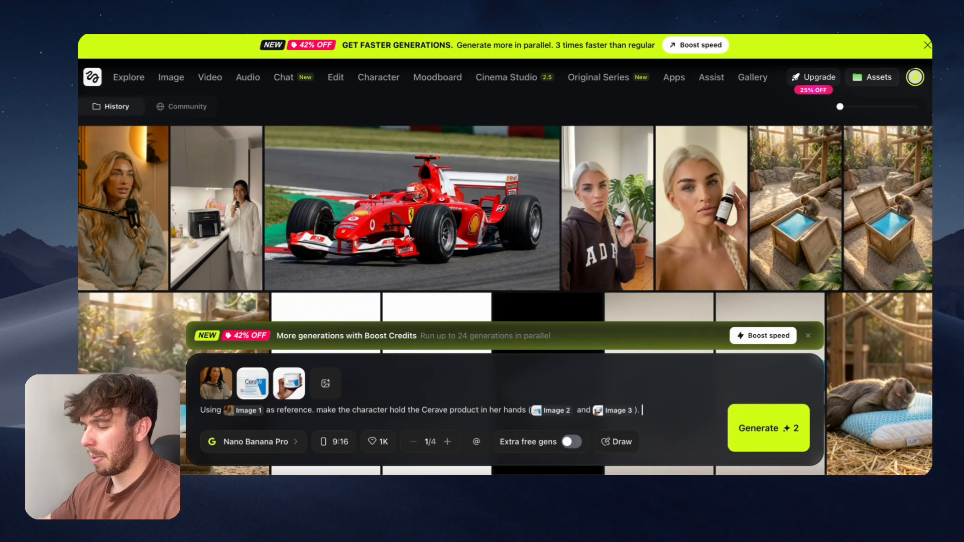
- Add a sentence to the prompt saying she has the product in her hands, looking down as if she just received it whilst still on the podcast
type("). She has th epr")
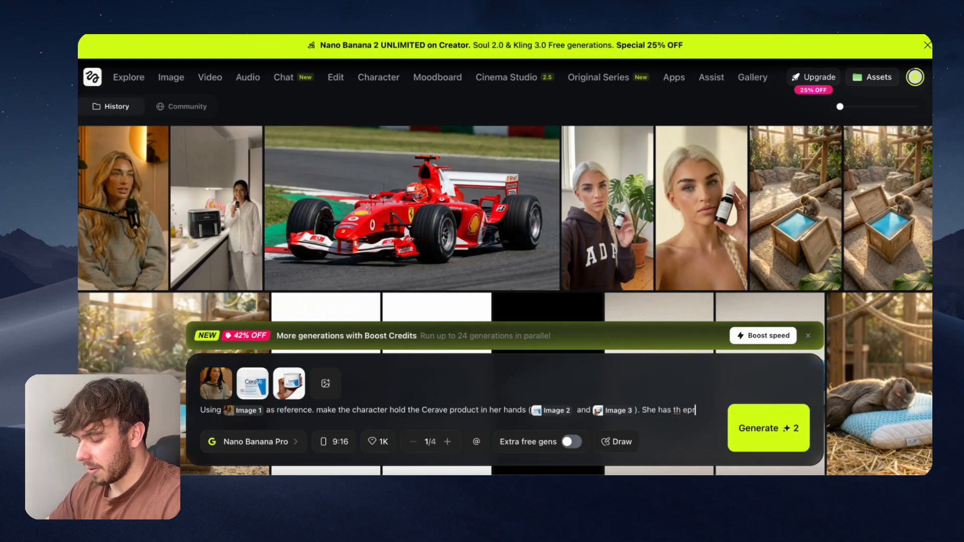
key("BackSpace")
key("BackSpace")
key("BackSpace")
type("product in her hands, l")
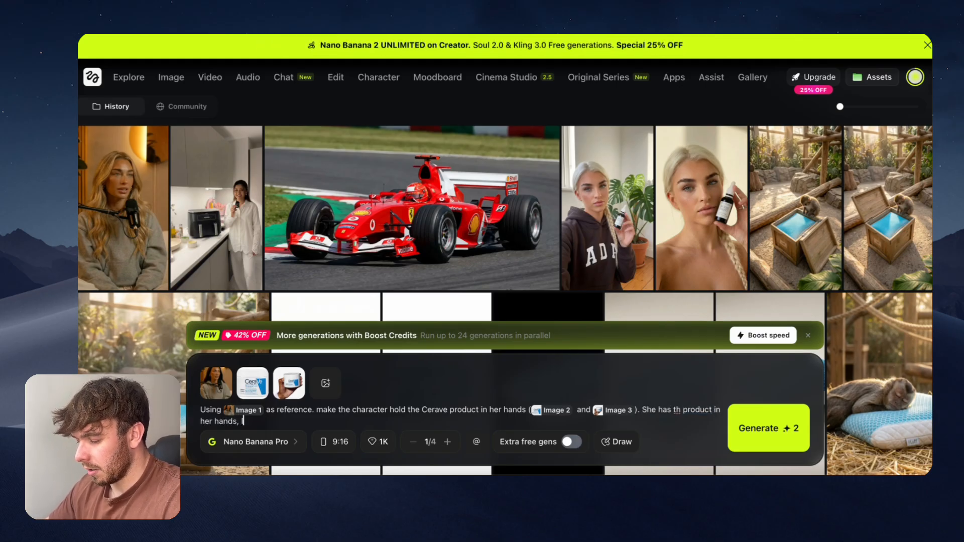
type("ooking down at it as if she has just")
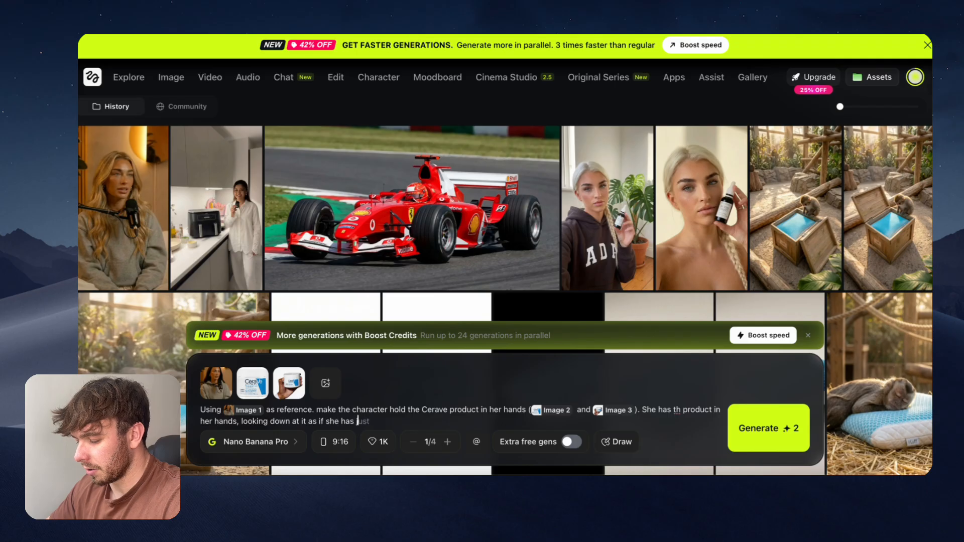
type(" recieved it whilst sti")
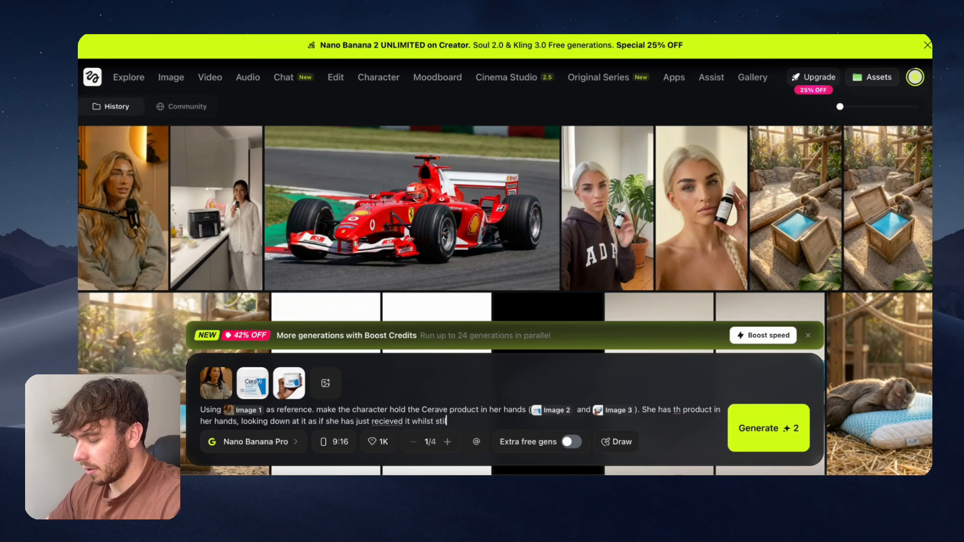
type("ll on the podcast")
- Correct the misspellings in the prompt, changing "th" to "the" and "recieved" to "received"
left_click(681, 410)
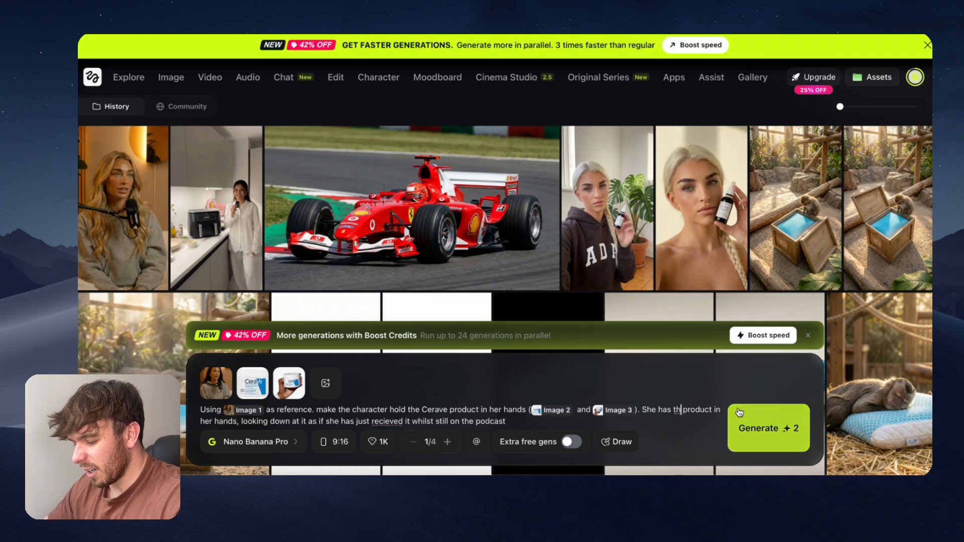
type("e")
left_click(401, 422)
right_click(402, 421)
left_click(455, 174)
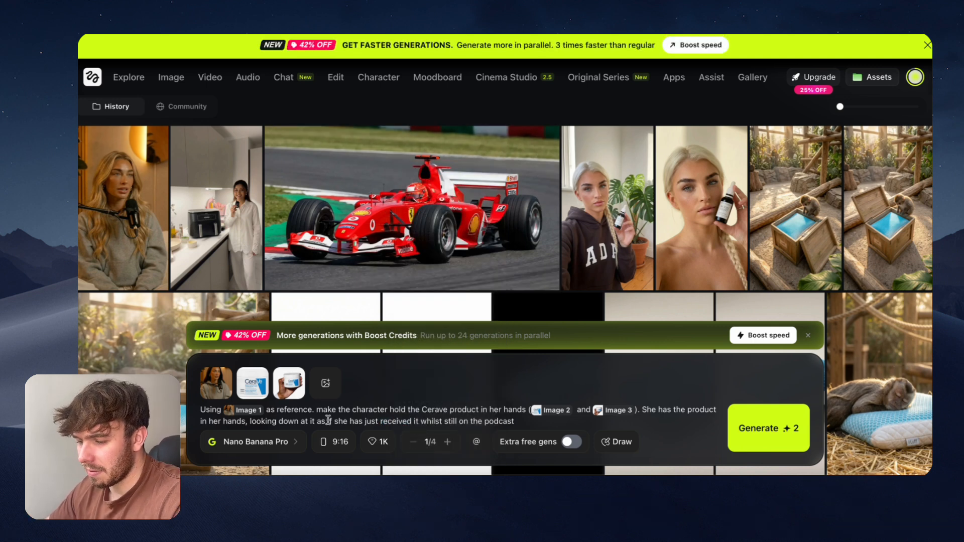
- Set the batch size to four images, review the complete prompt and generate the images
left_click(447, 442)
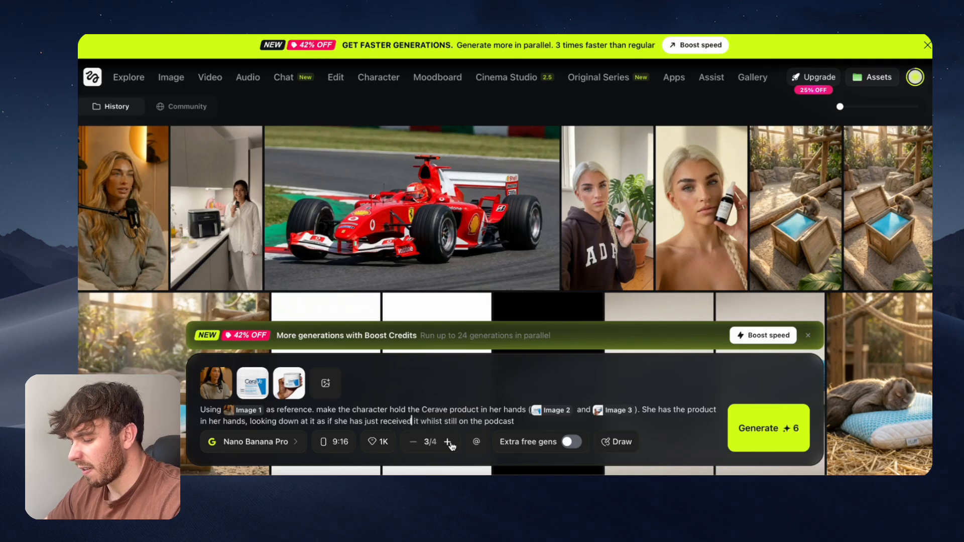
left_click(448, 442)
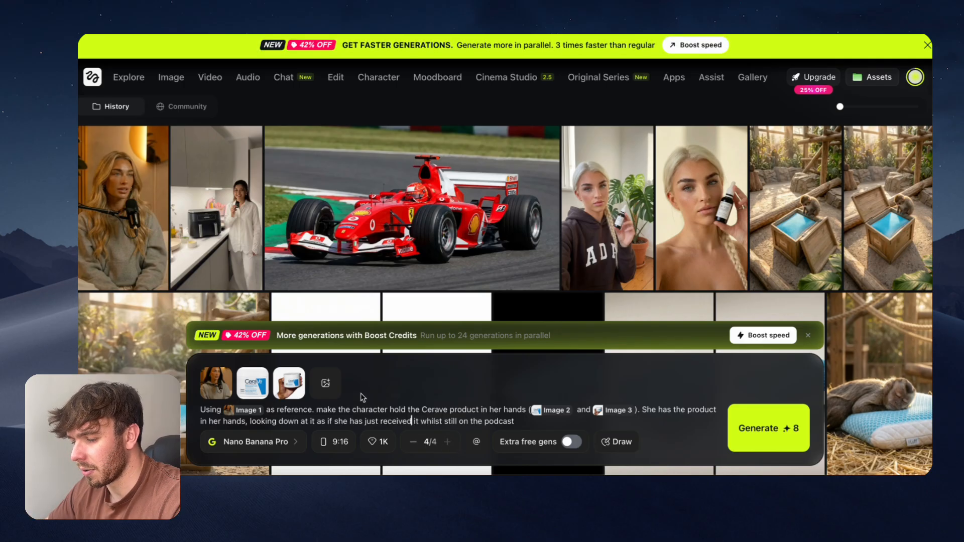
left_click_drag(525, 424, 196, 410)
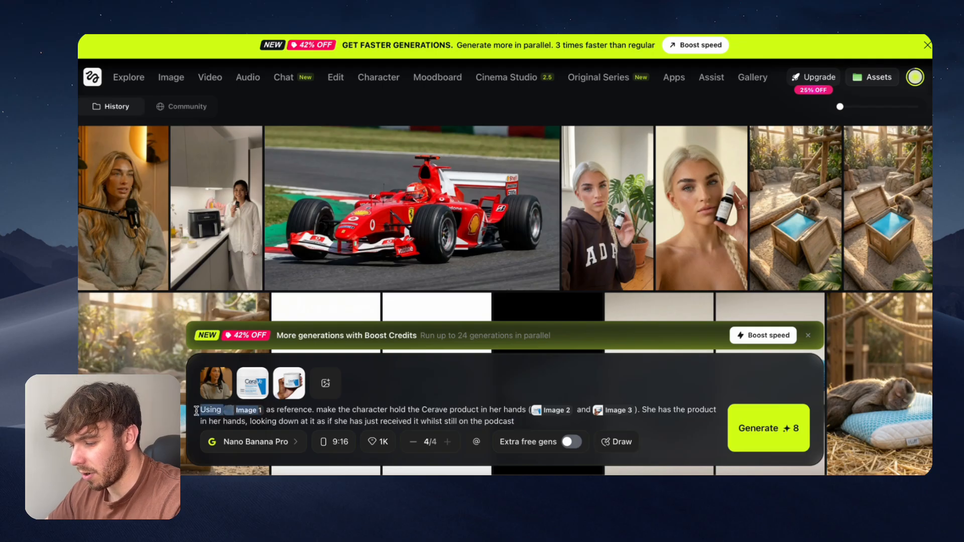
key("super+a")
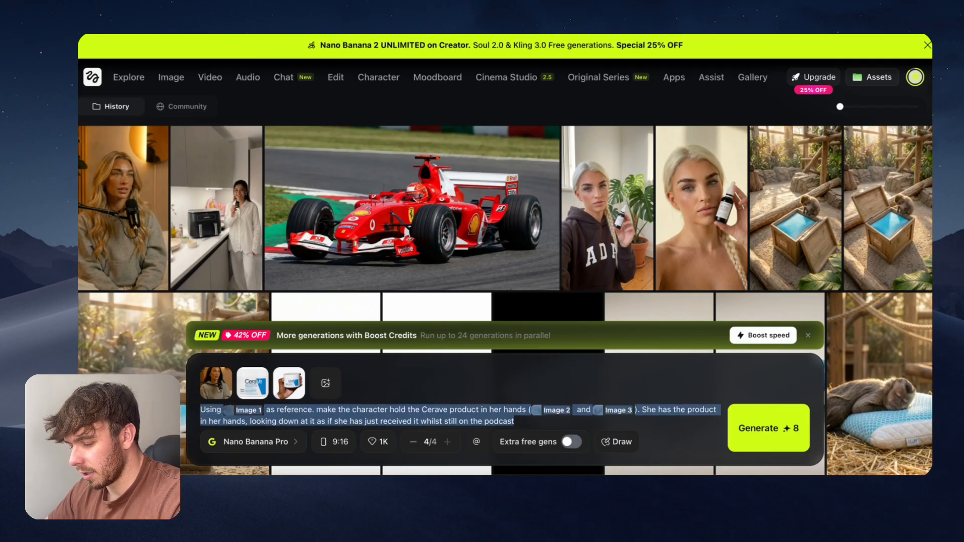
left_click(568, 390)
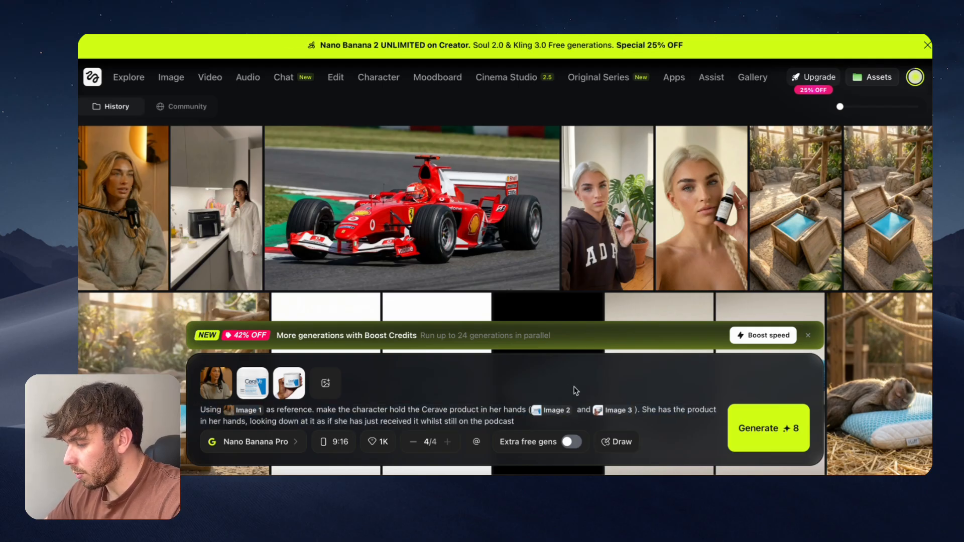
left_click(766, 431)
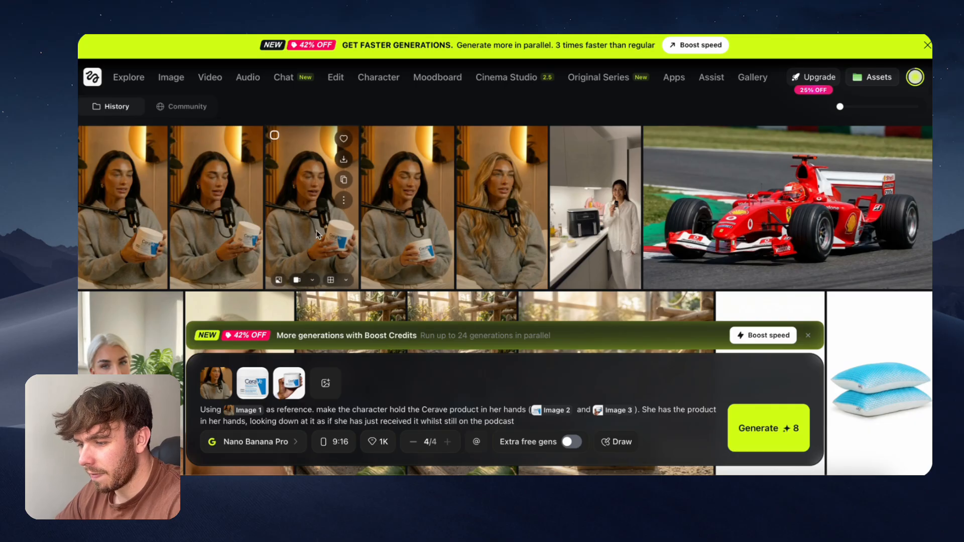
- Compare the four generated CeraVe images at full size with their complete prompt and download the second one
mouse_move(406, 232)
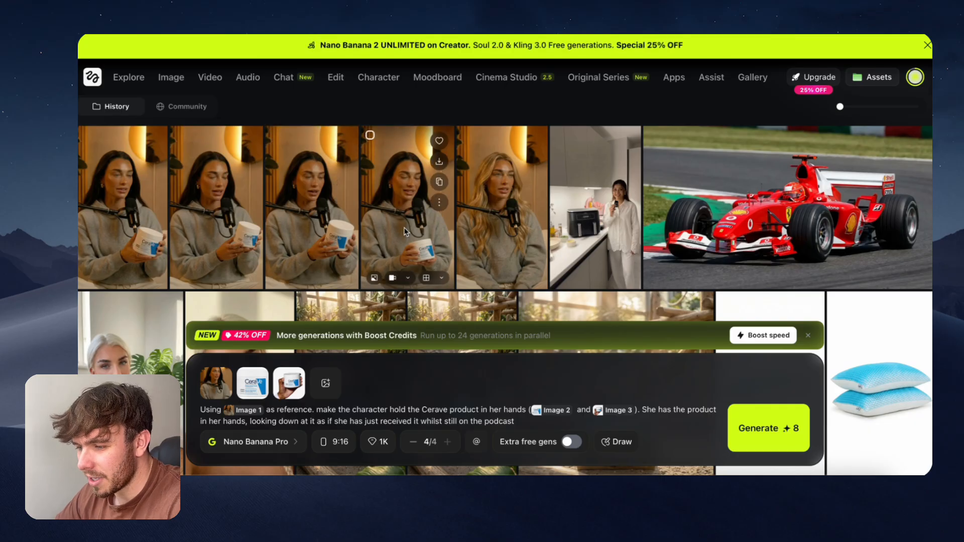
left_click(123, 225)
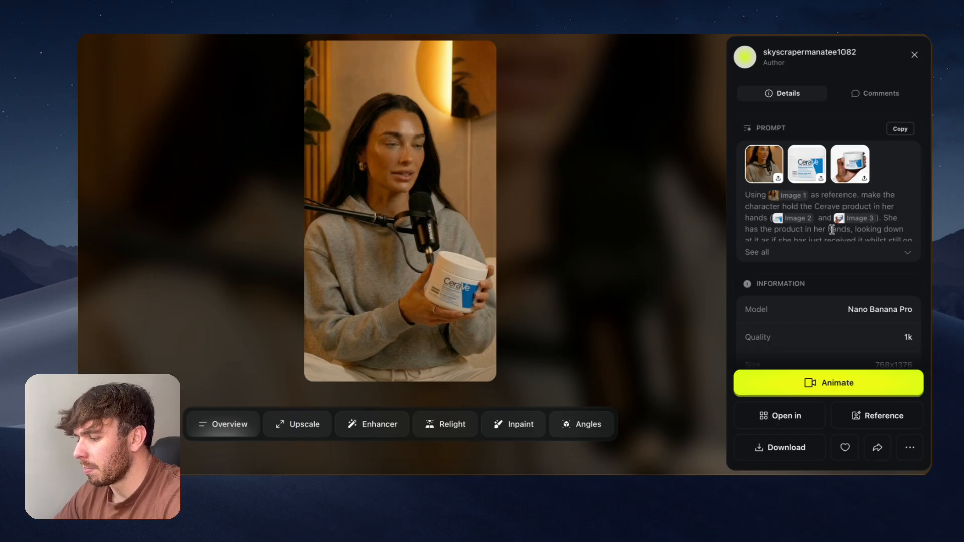
left_click(753, 253)
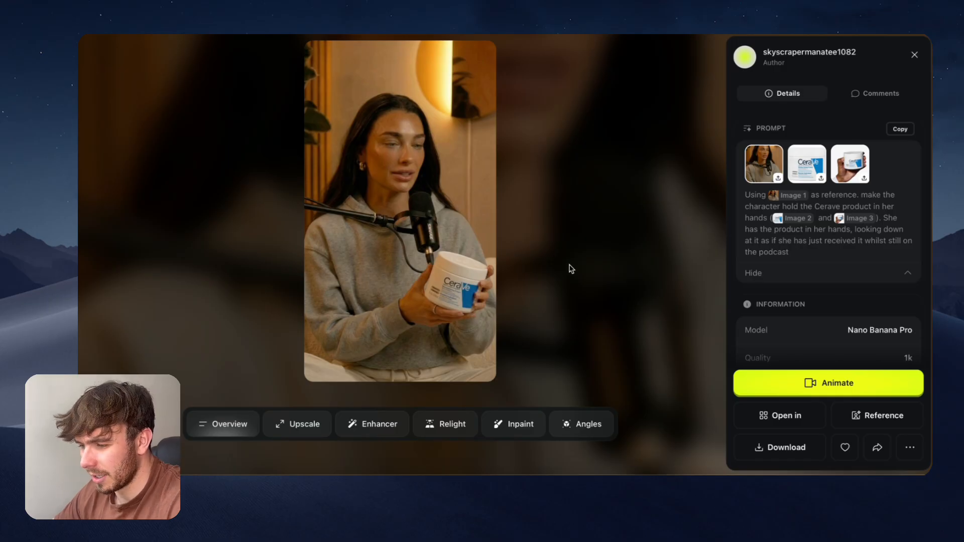
key("Right")
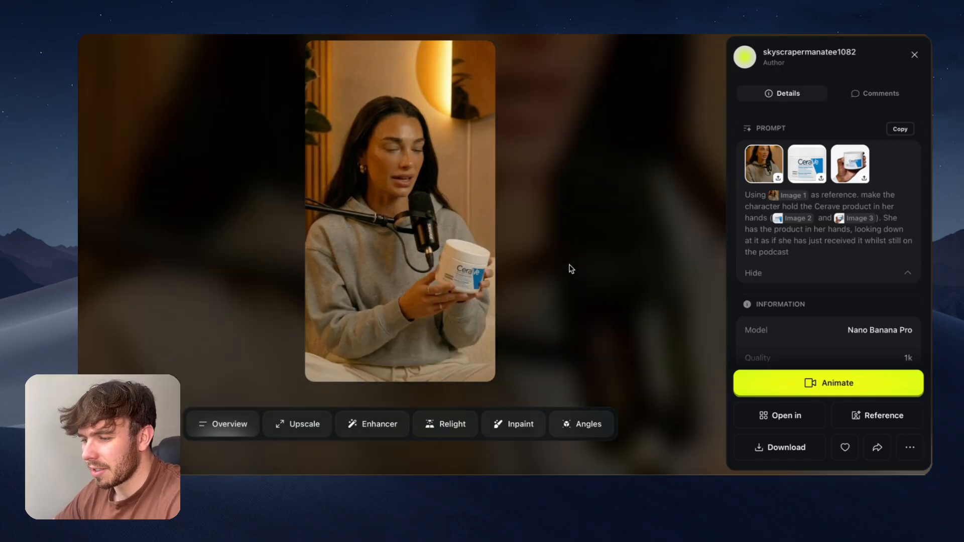
key("Right")
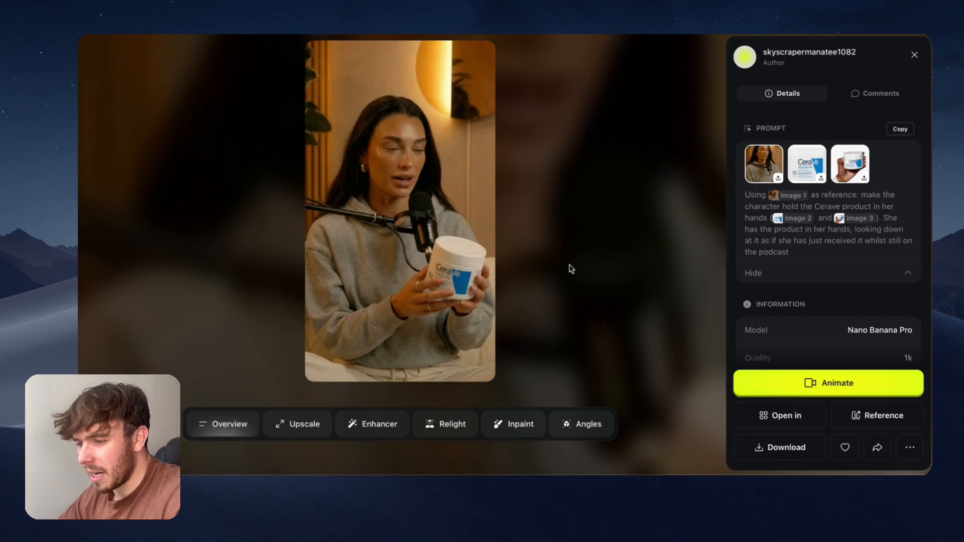
key("Right")
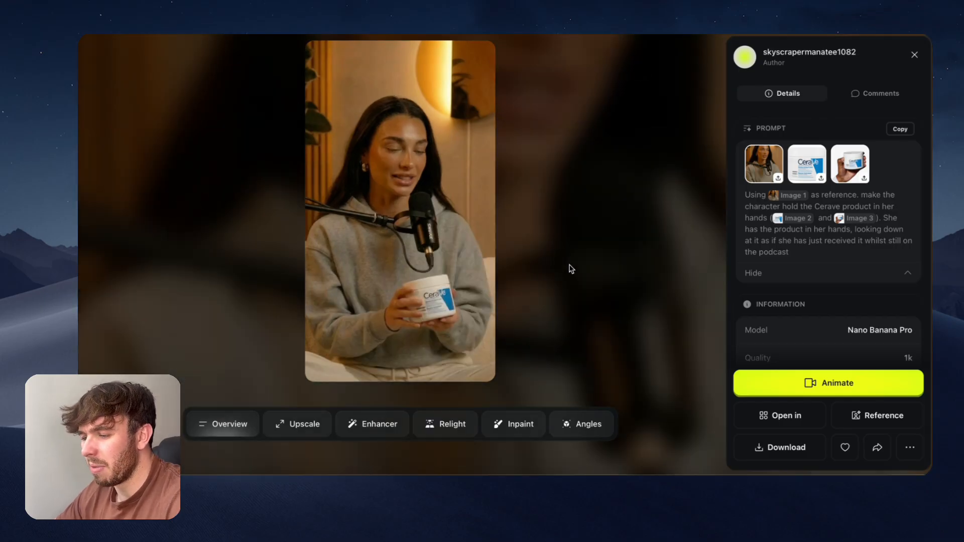
key("Right")
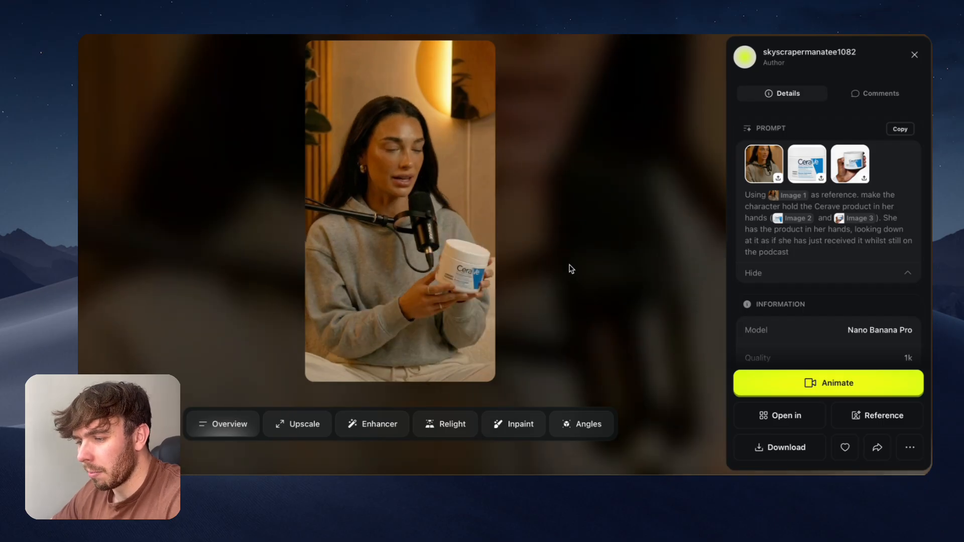
left_click(798, 448)
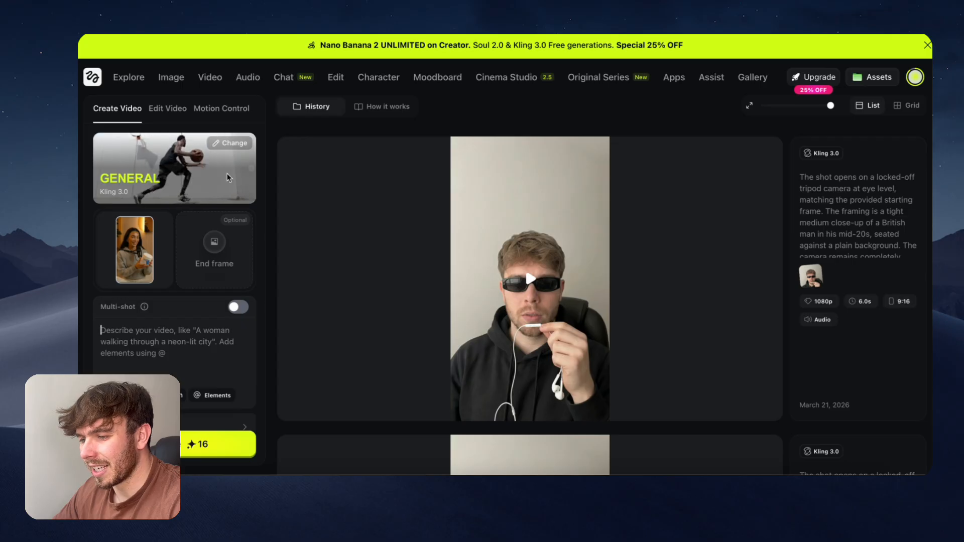
- Review the available video models and inspect the video's start frame at full size
mouse_move(201, 80)
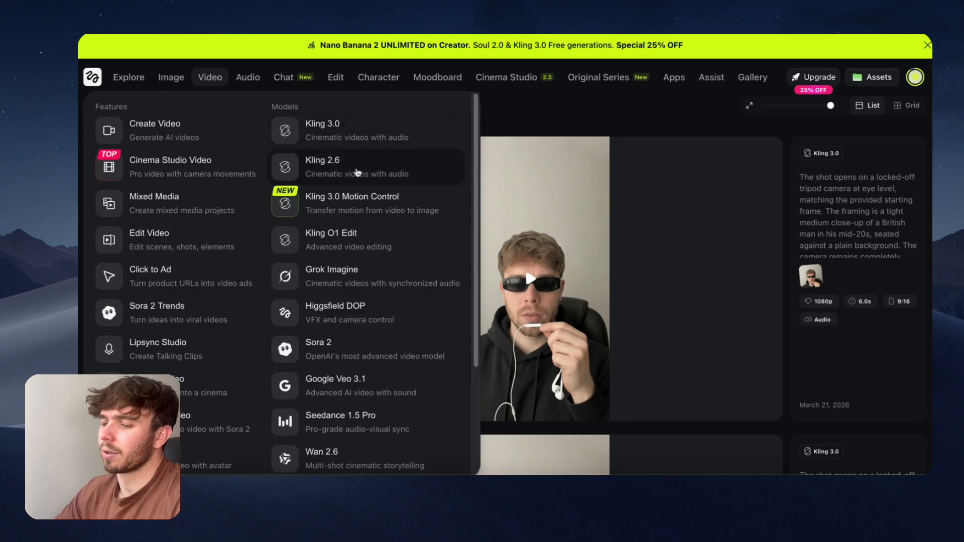
scroll(356, 172, "down", 3)
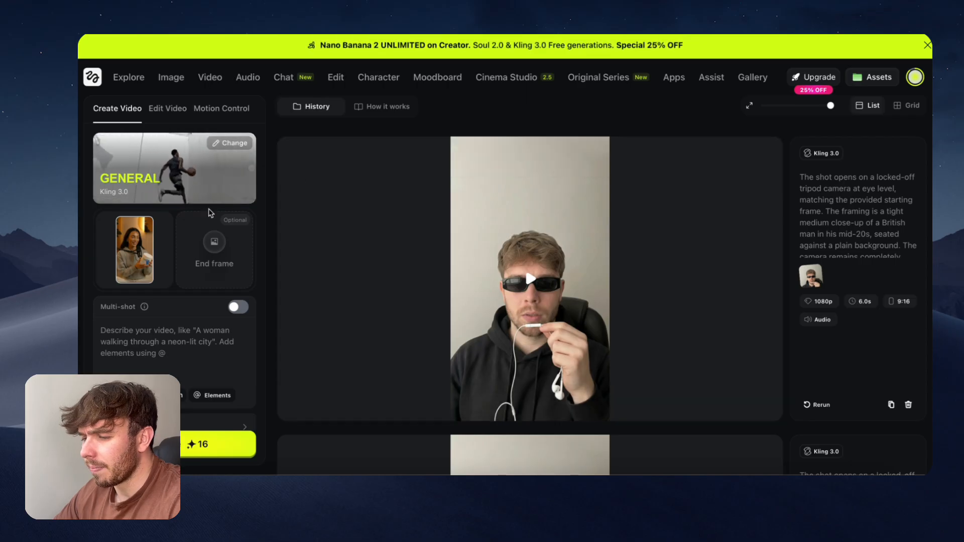
left_click(134, 251)
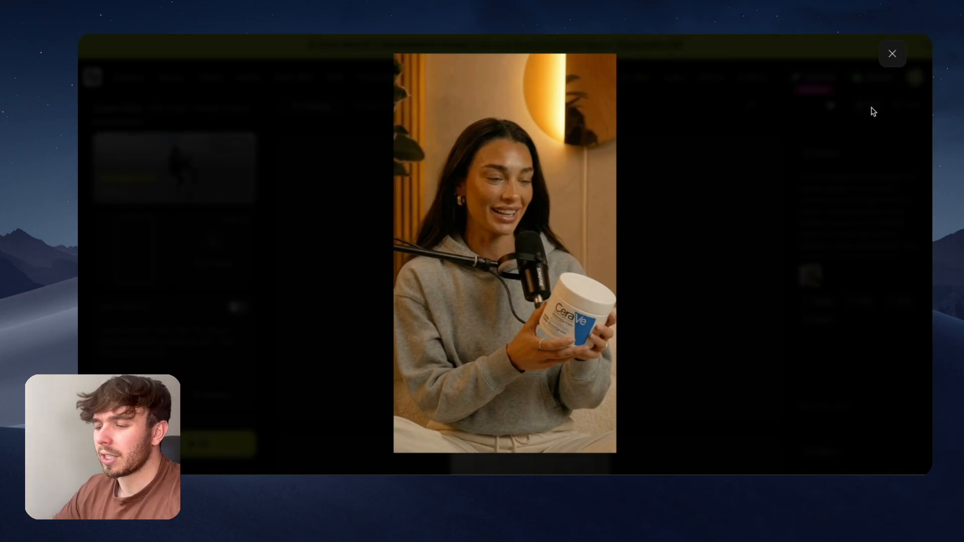
left_click(892, 54)
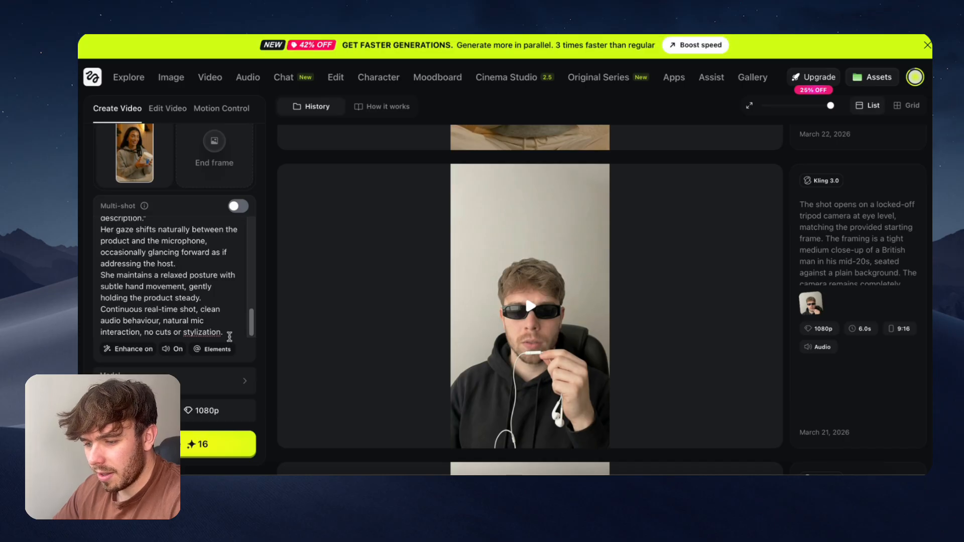
- Try the 720p video resolution and return the setting to 1080p
left_click_drag(230, 337, 89, 243)
left_click(163, 252)
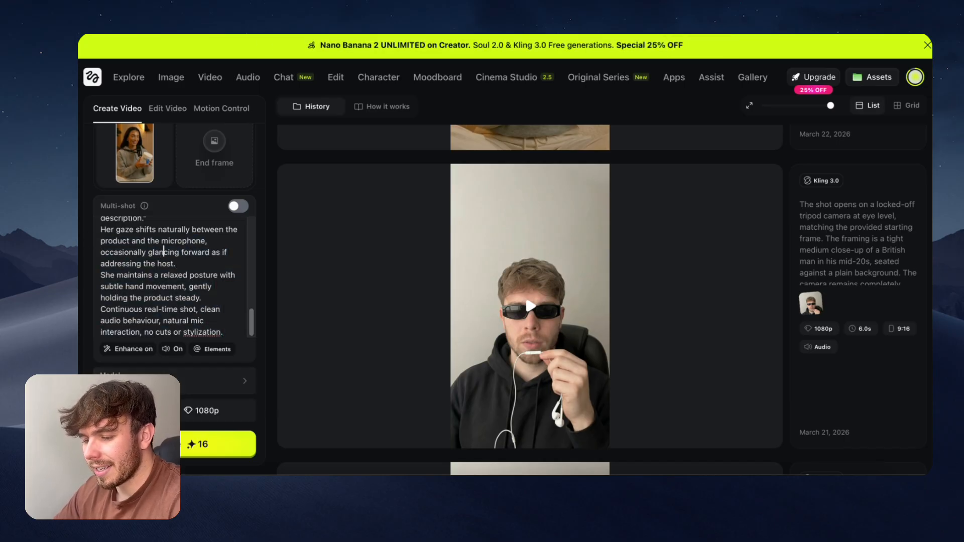
left_click(208, 415)
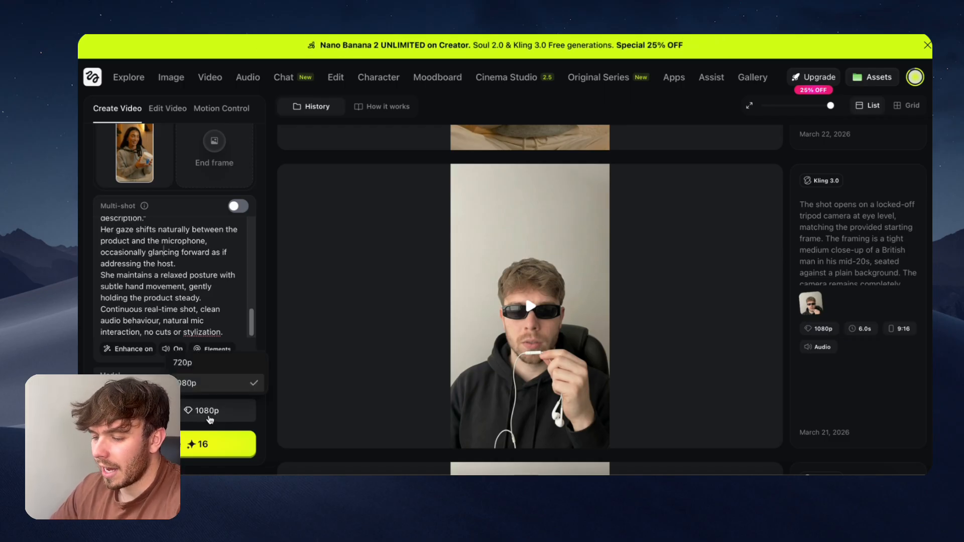
left_click(213, 363)
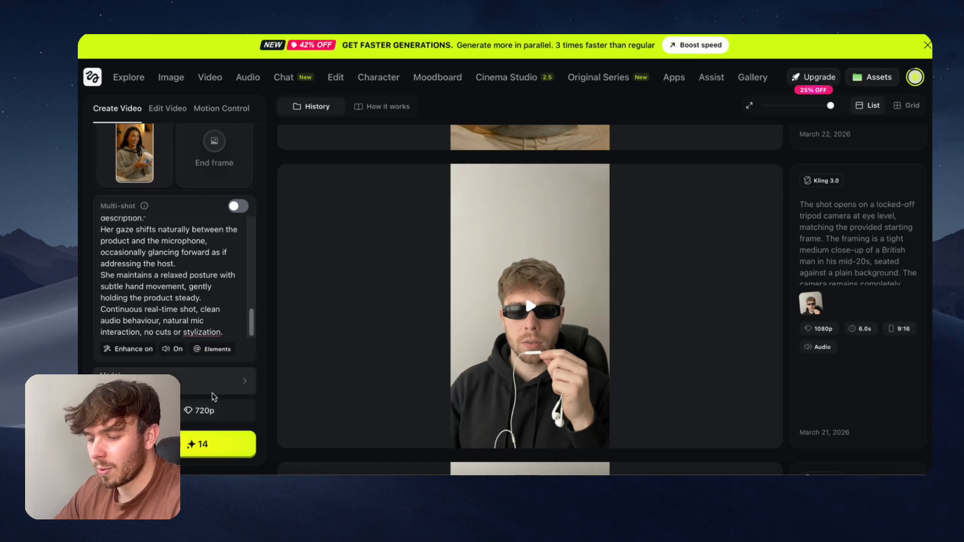
left_click(211, 413)
left_click(232, 382)
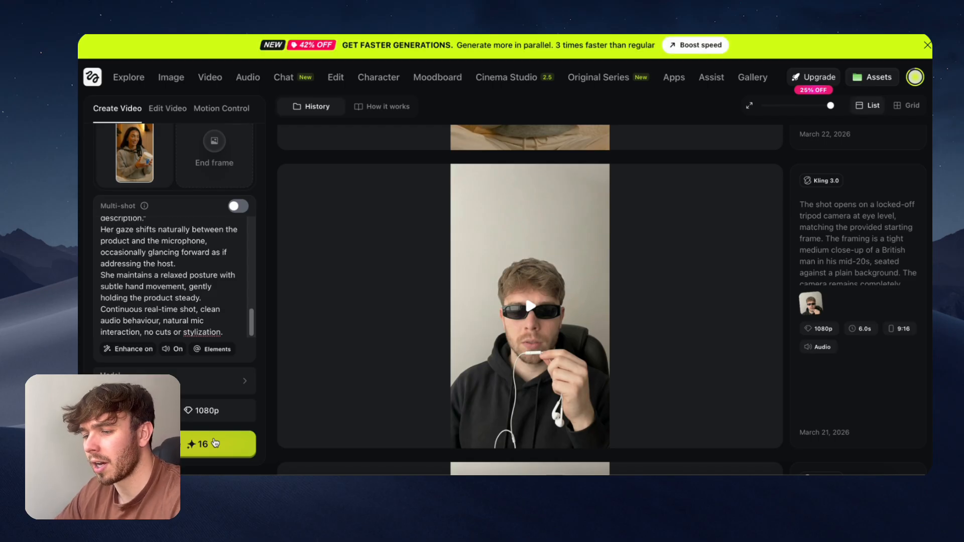
- Check the spoken line in the video prompt and generate the 1080p Kling 3.0 video from the start frame
scroll(170, 276, "up", 2)
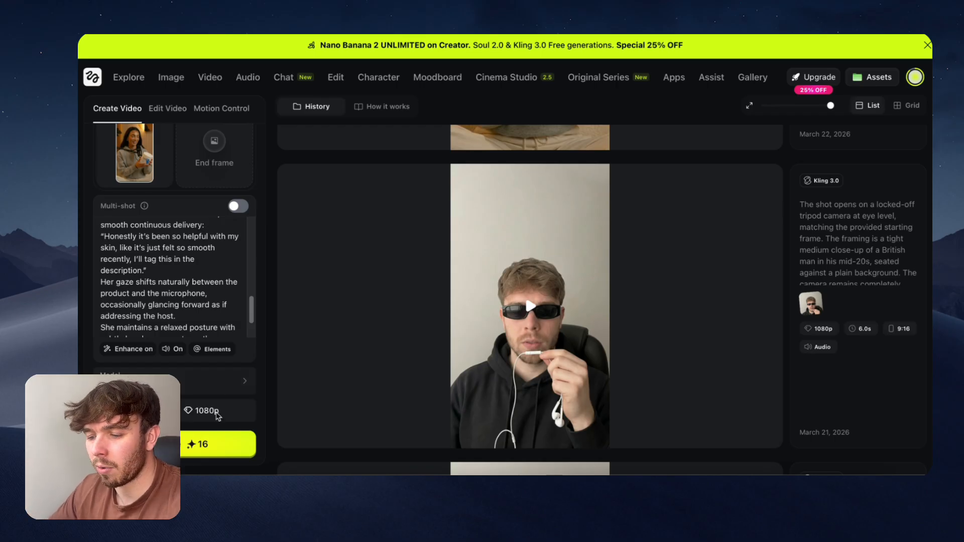
left_click(217, 441)
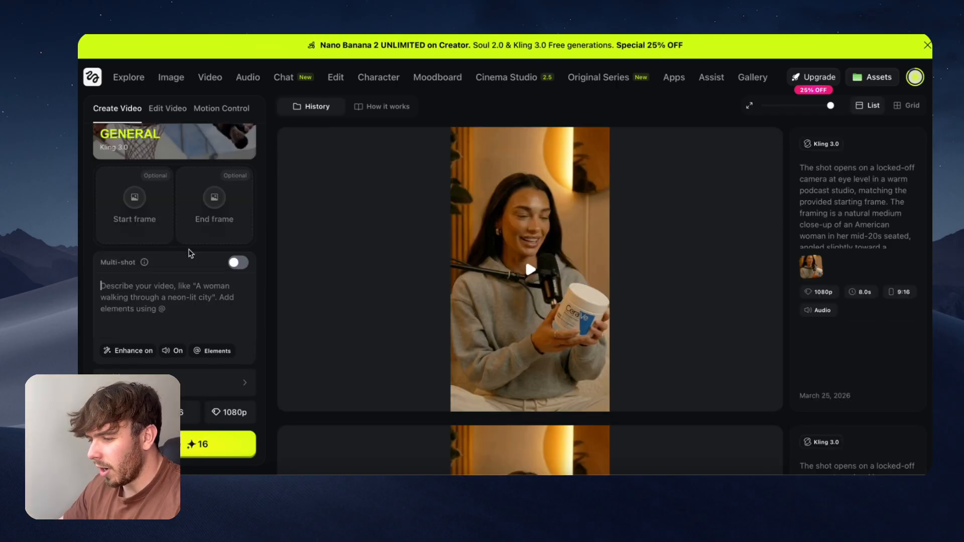
mouse_move(524, 256)
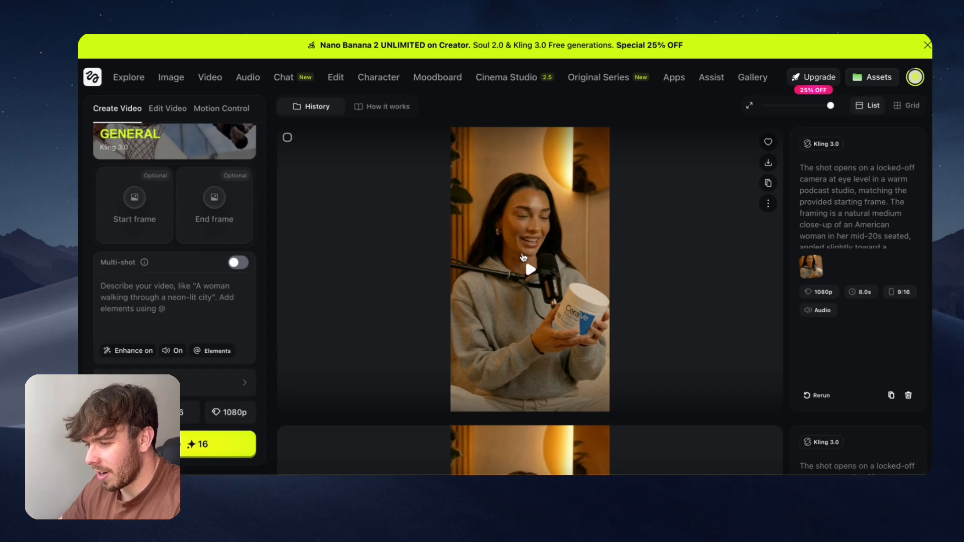